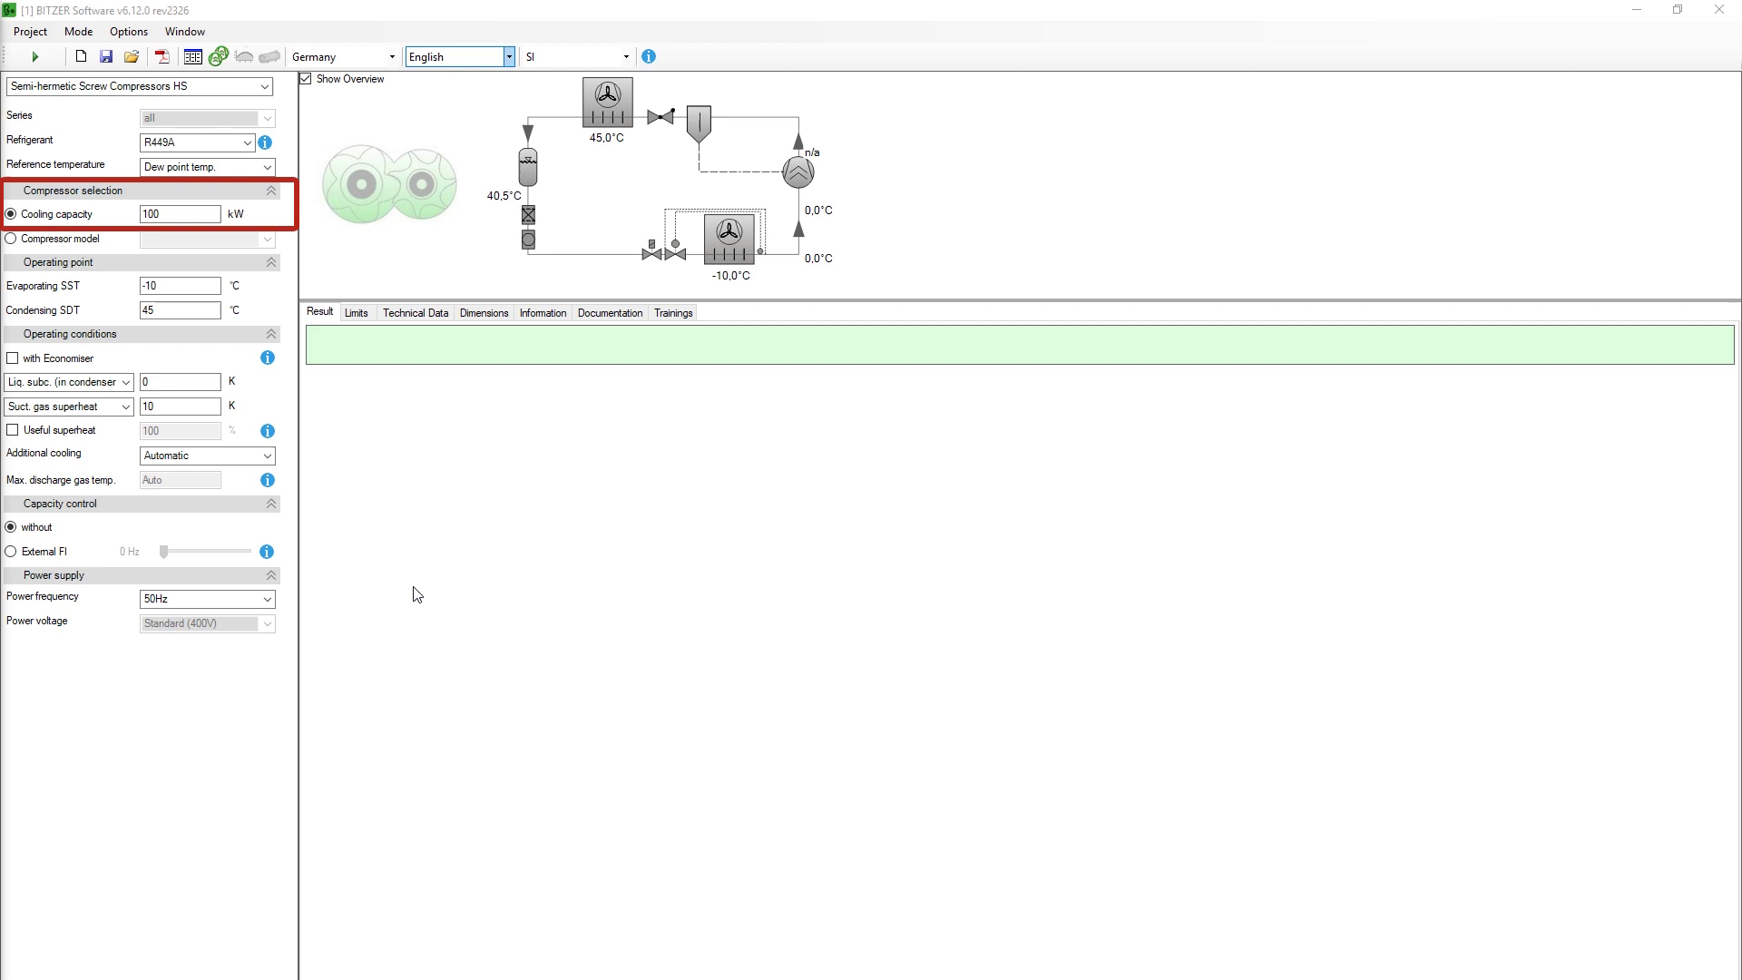
Enter 50 kW cooling capacity, -36 °C evaporating SST and 40 °C condensing SDT
double_click(177, 214)
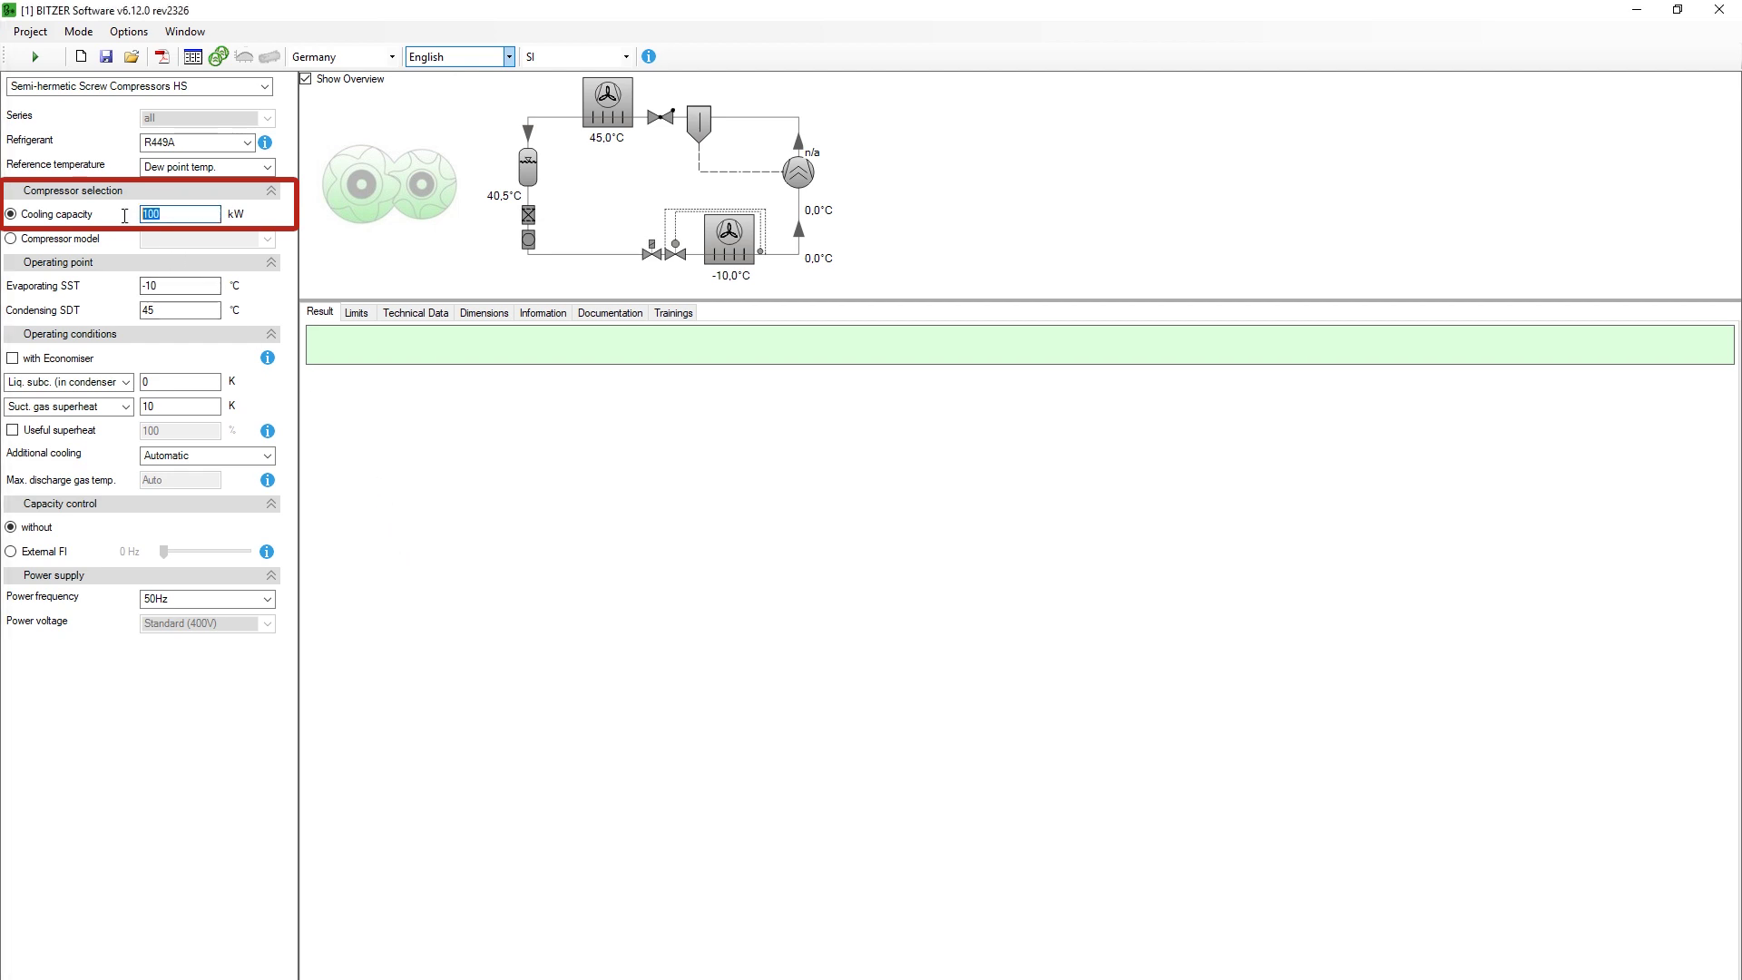
text(50)
drag(182, 286, 139, 286)
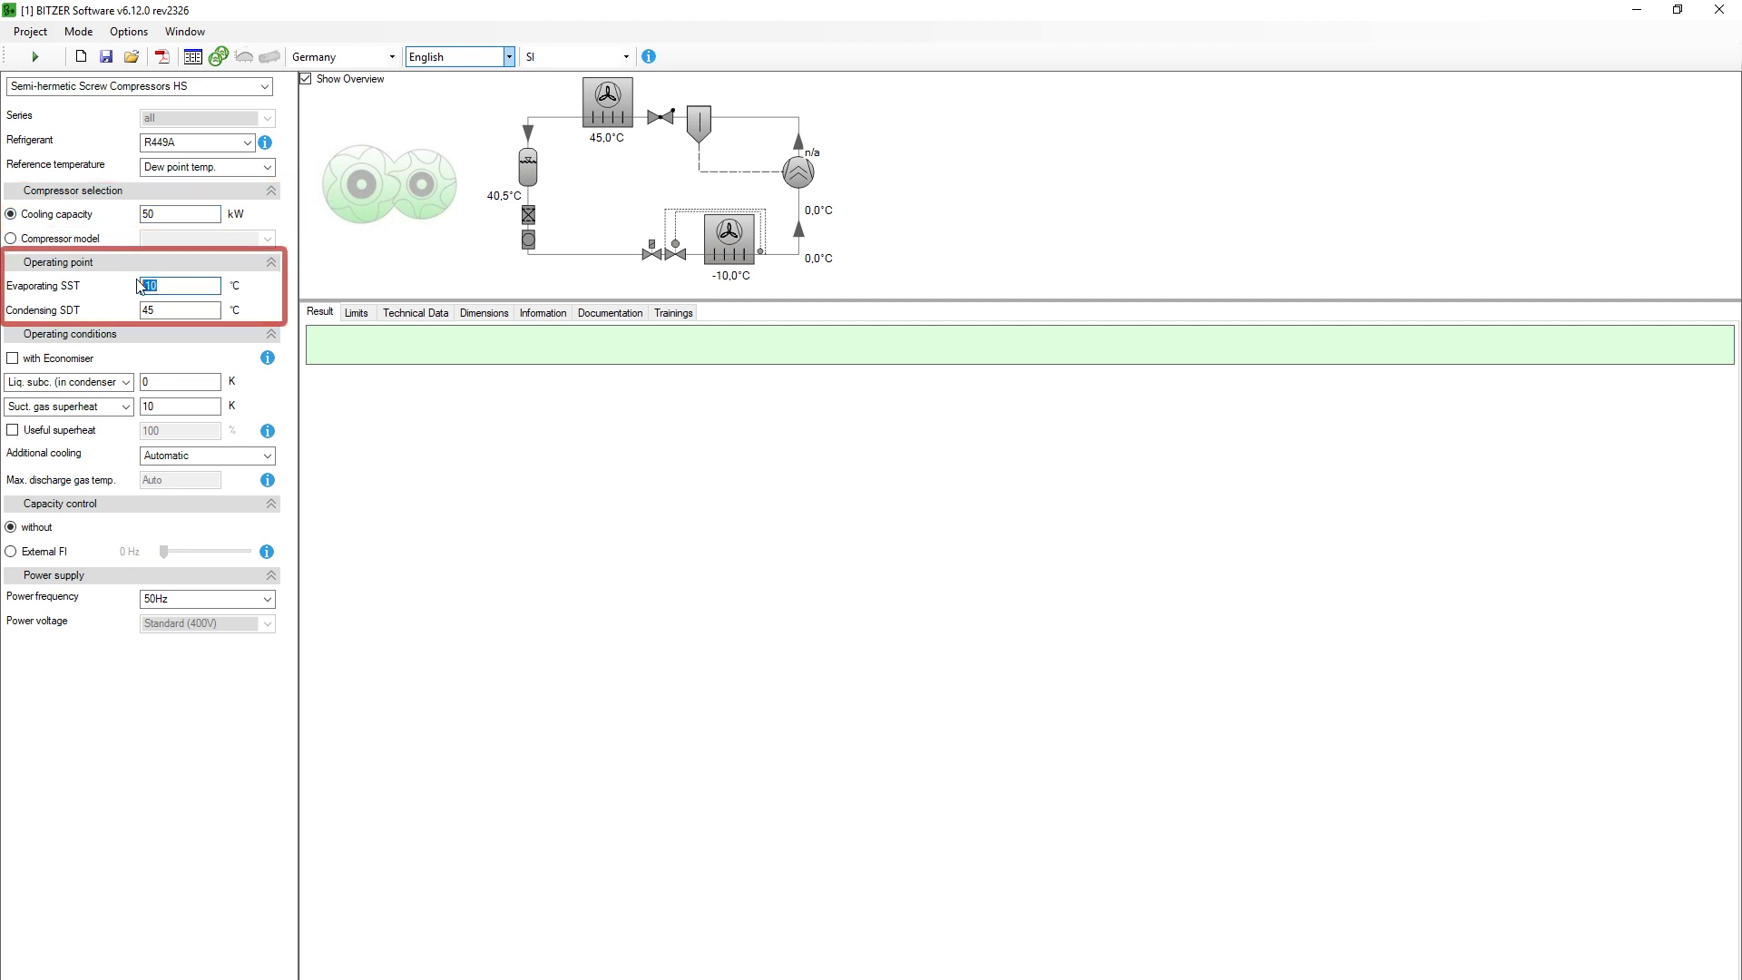
text(-36)
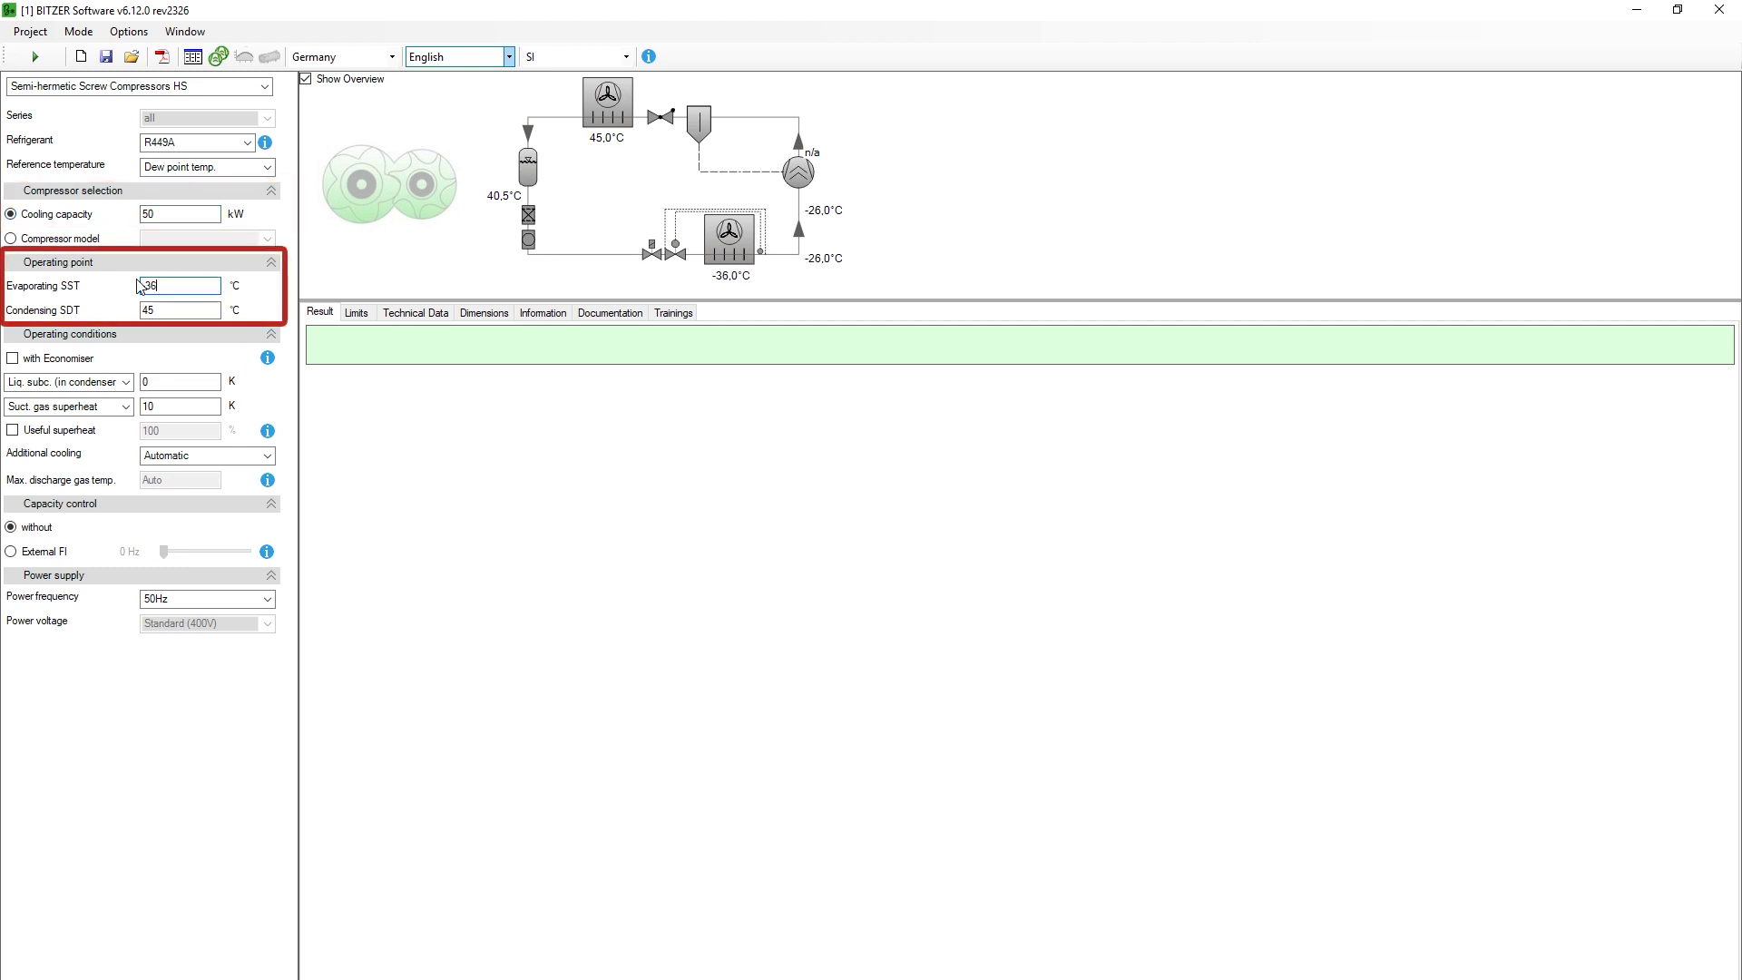
drag(181, 311, 142, 309)
text(40)
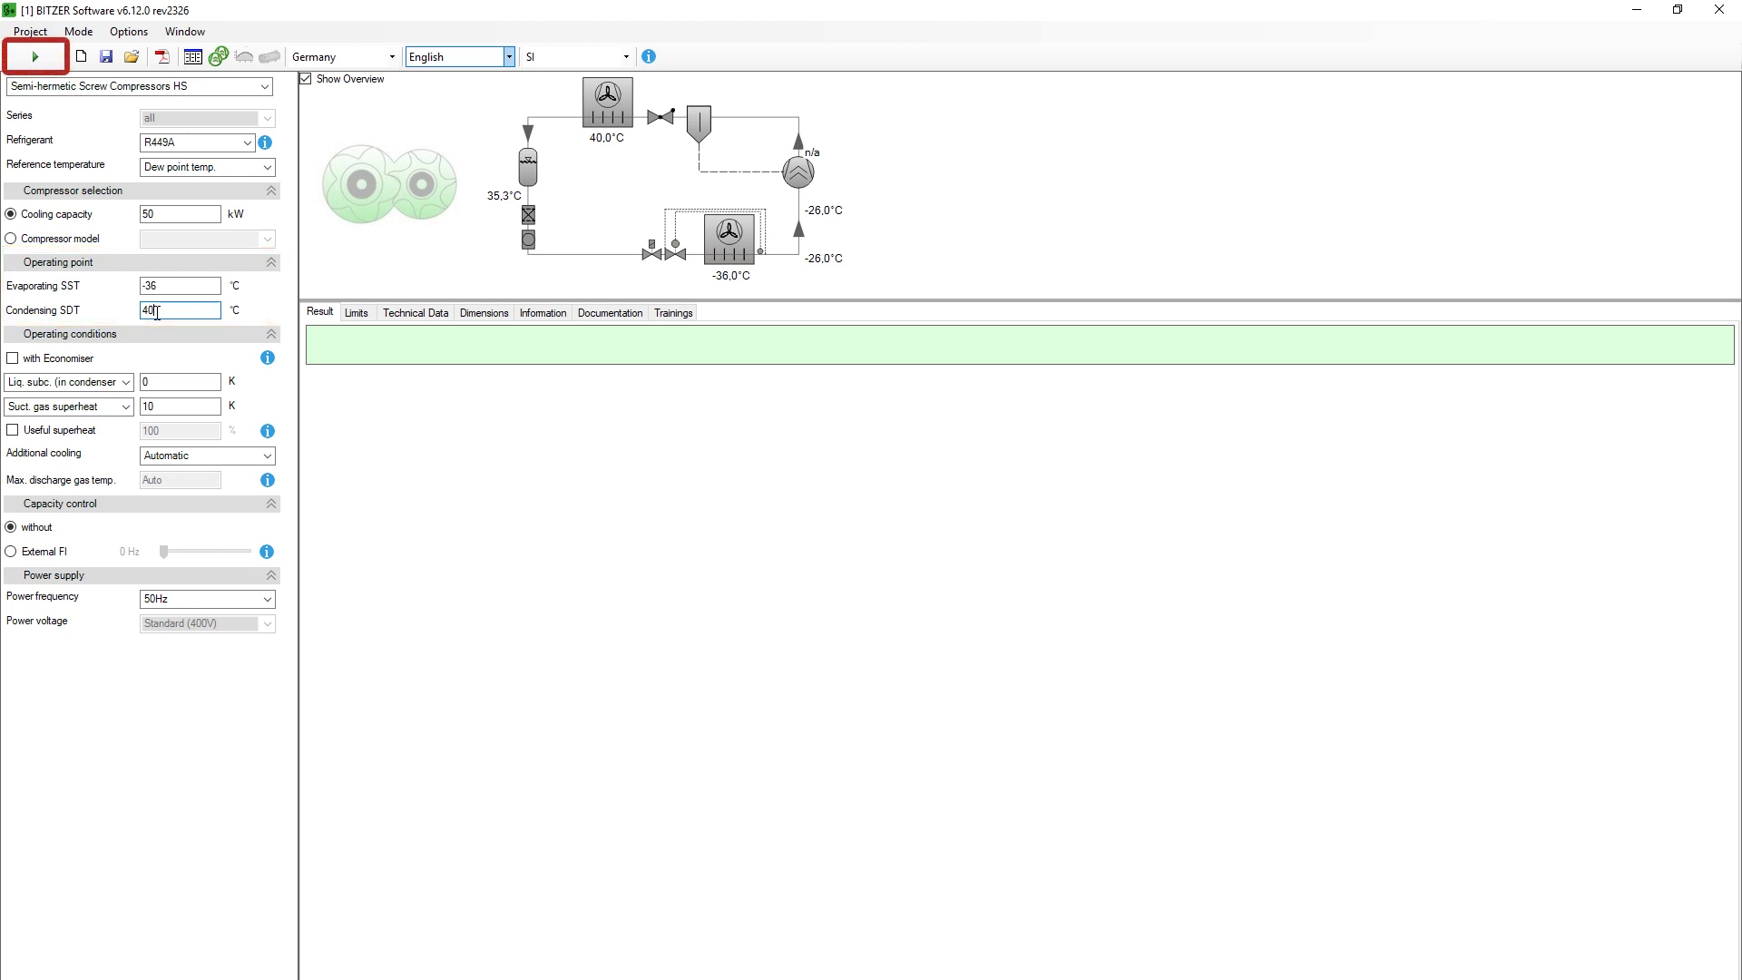
Calculate the matching compressors for the entered conditions
click(38, 58)
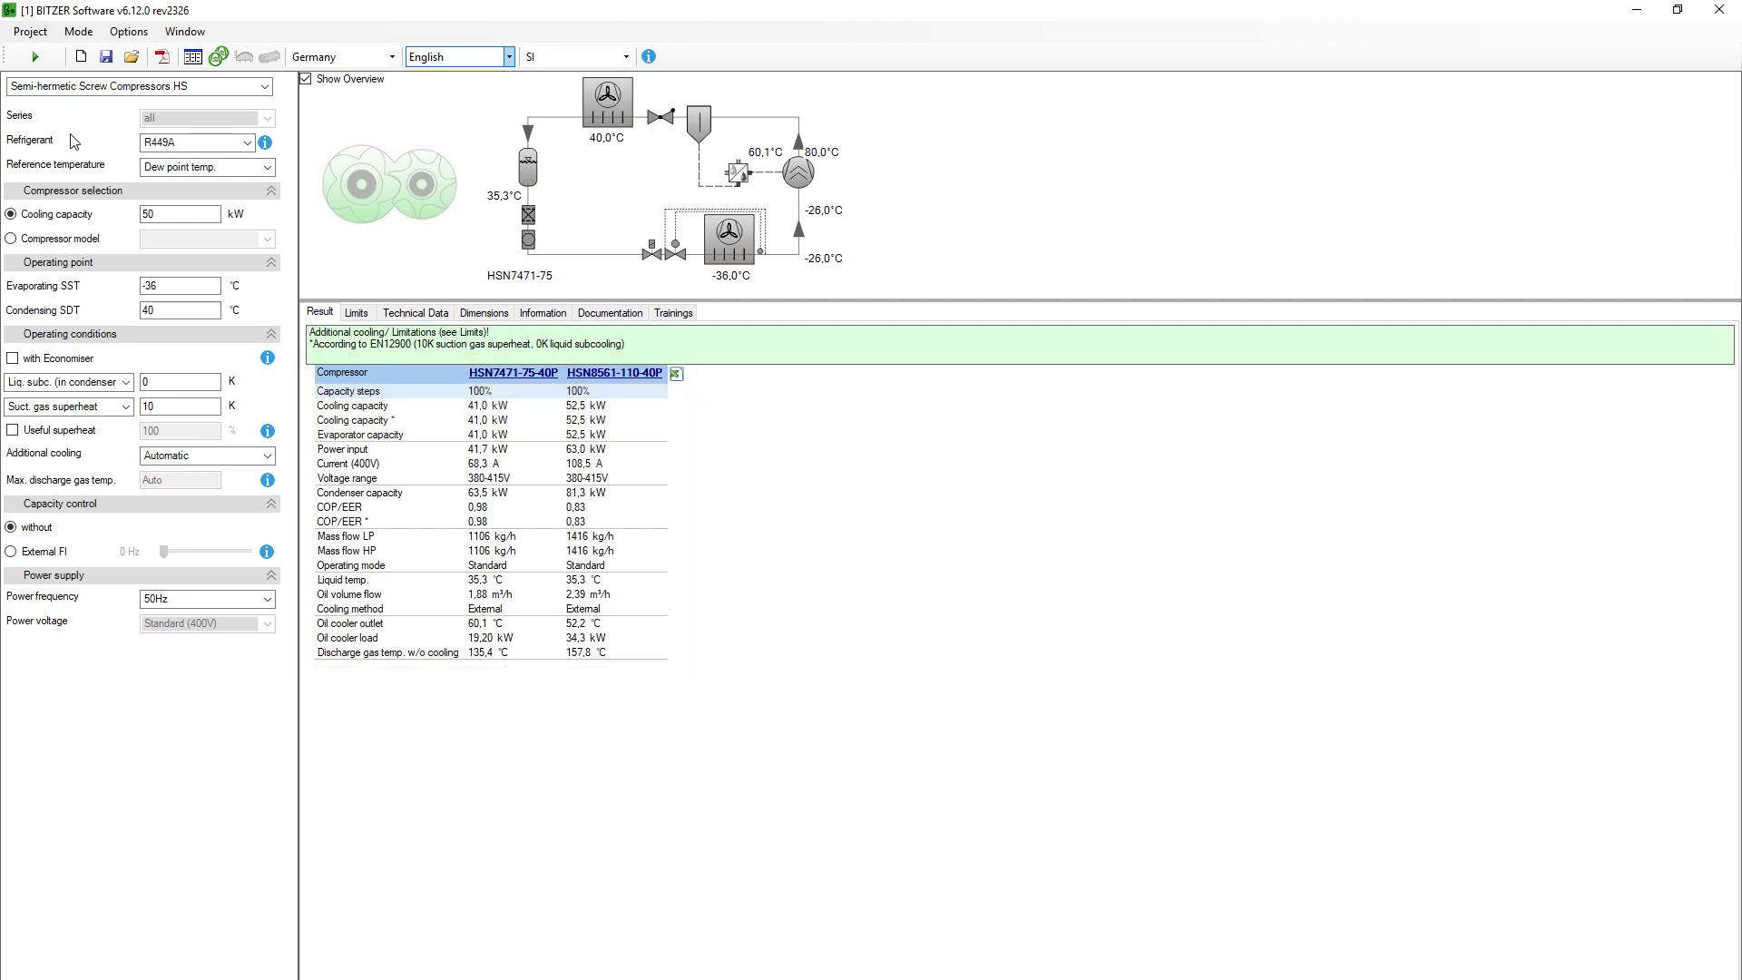
Set capacity control to External FI
click(57, 552)
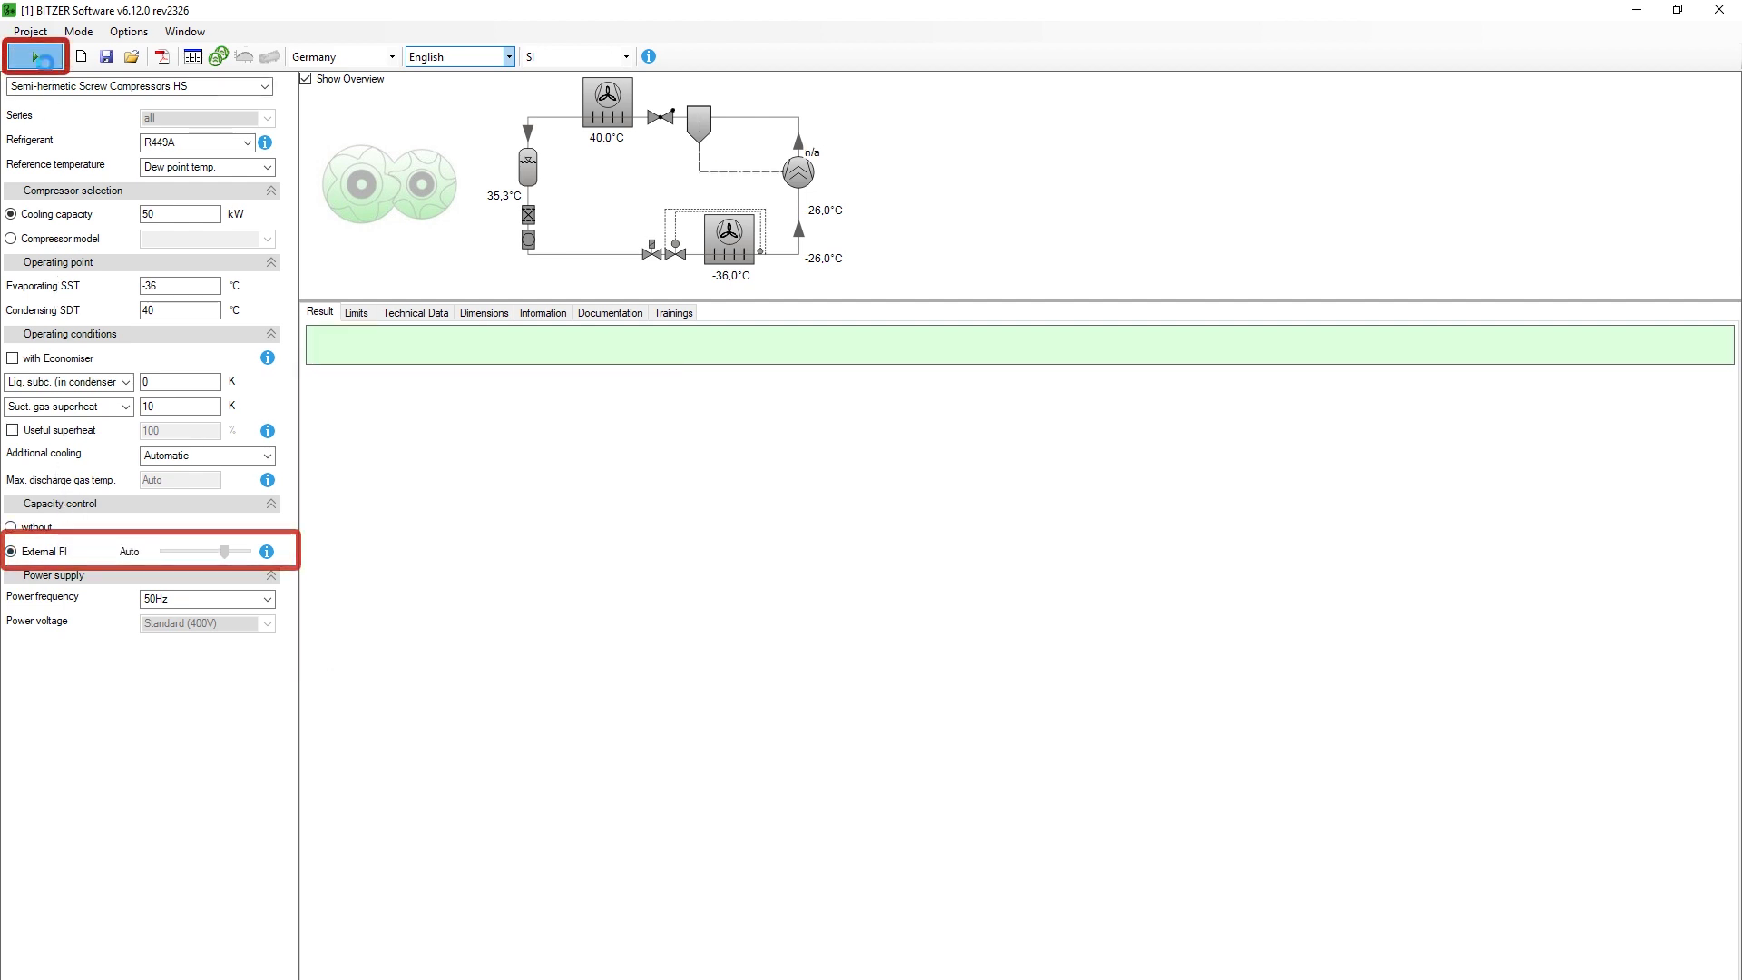
Recalculate to get HSN7461-70-40P at 67 Hz and HSN7471-75-40P at 61 Hz
click(40, 61)
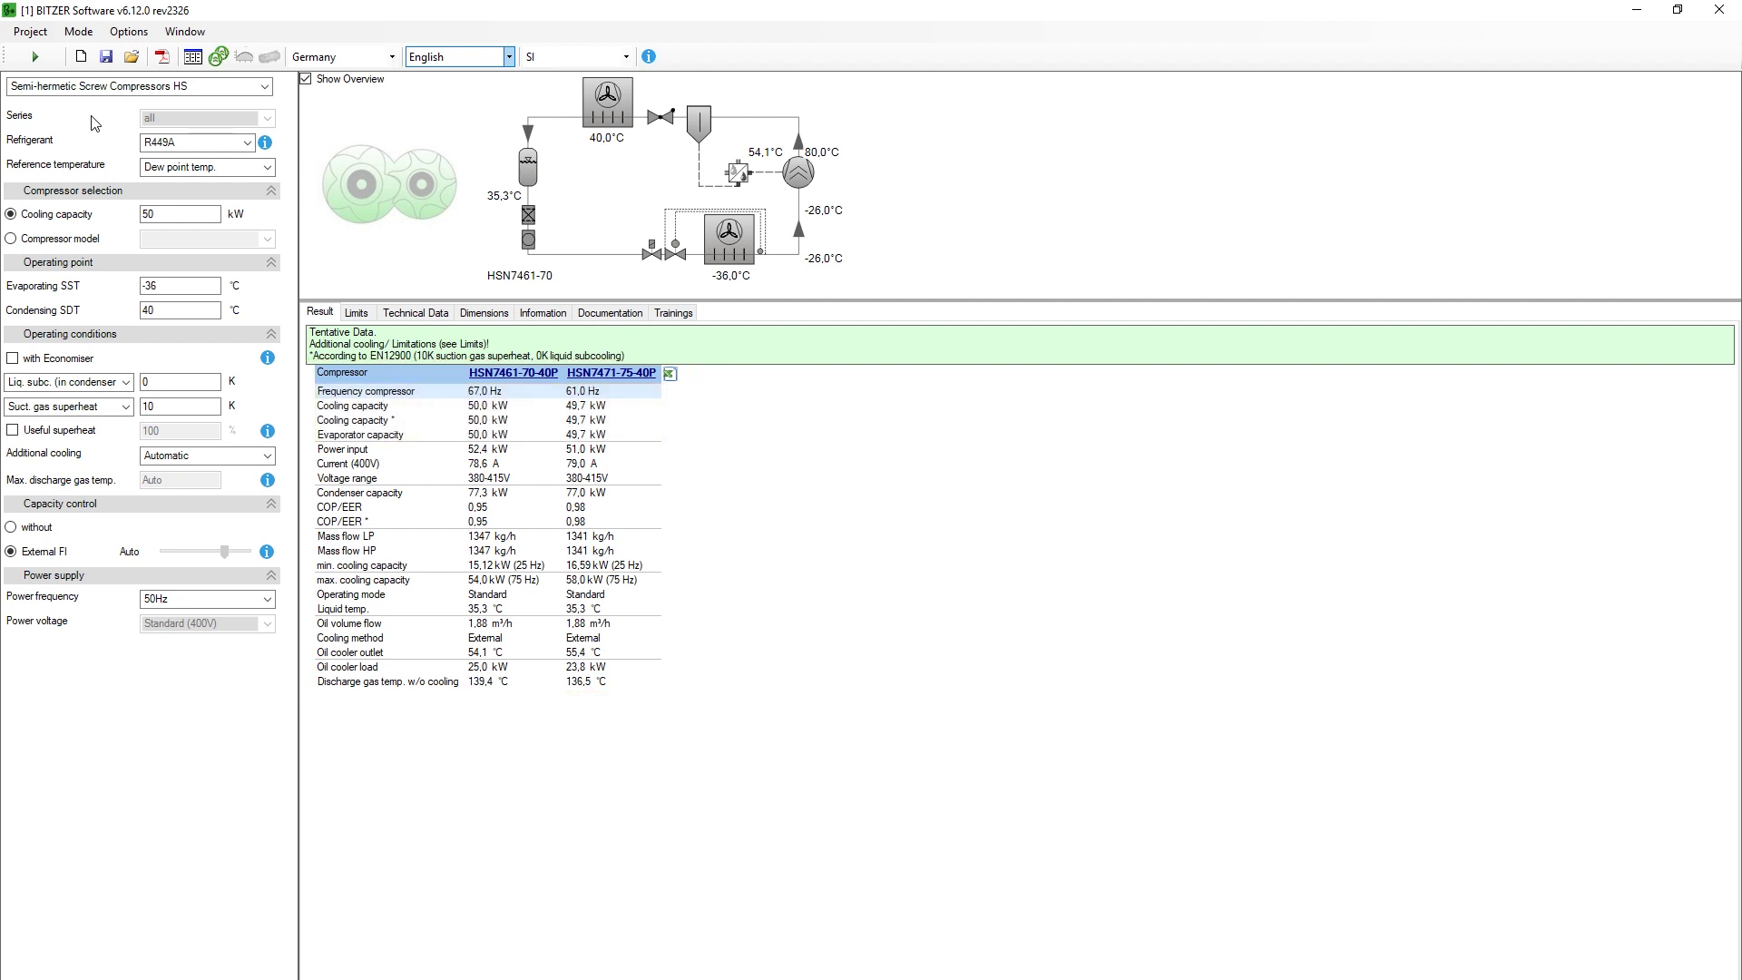
Review the application limits, then select HSN7461-70-40P from the result table
click(359, 310)
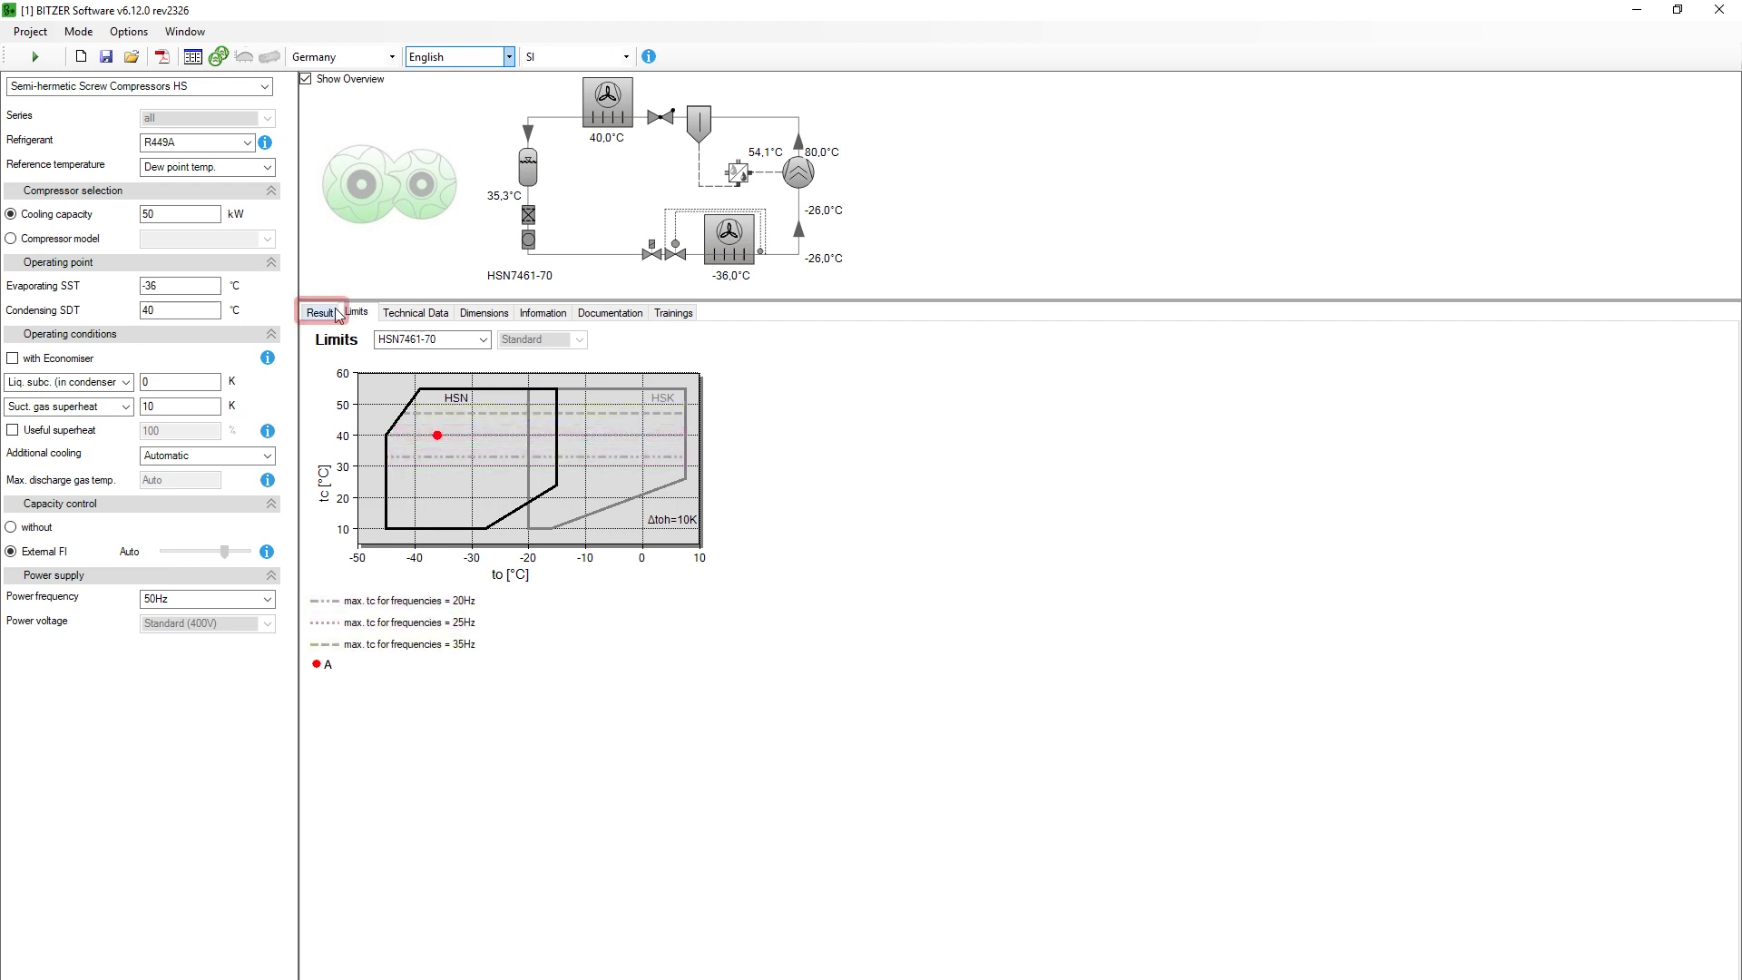
click(323, 312)
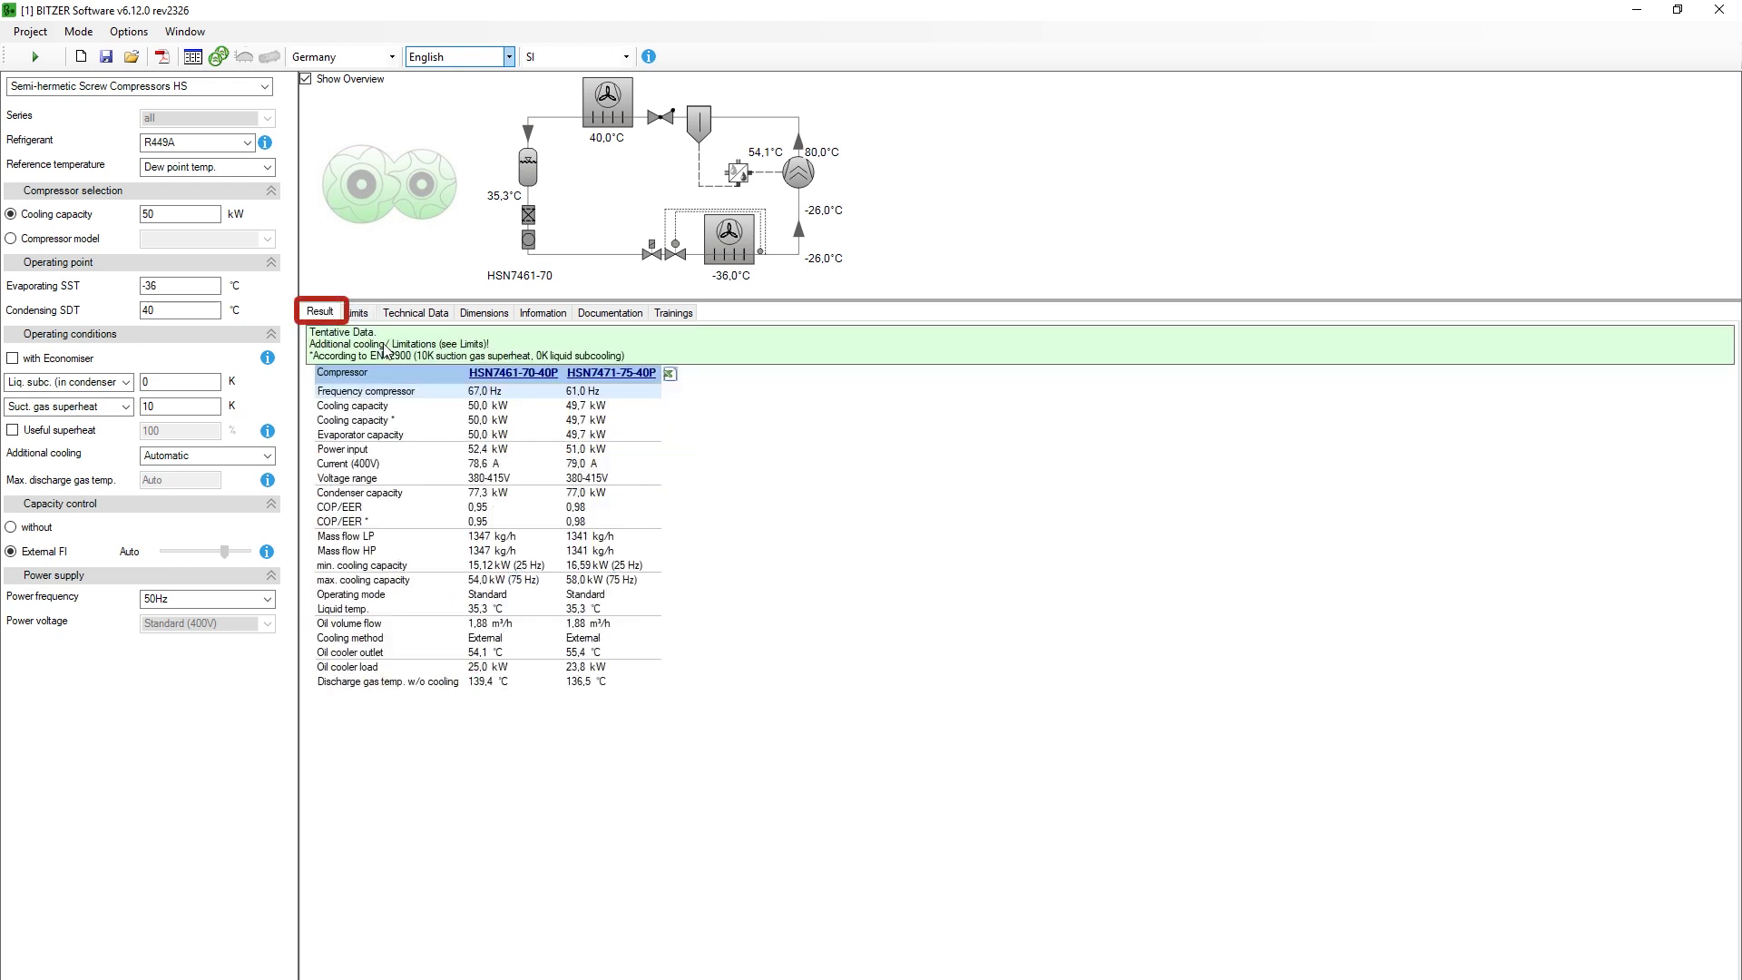
click(501, 379)
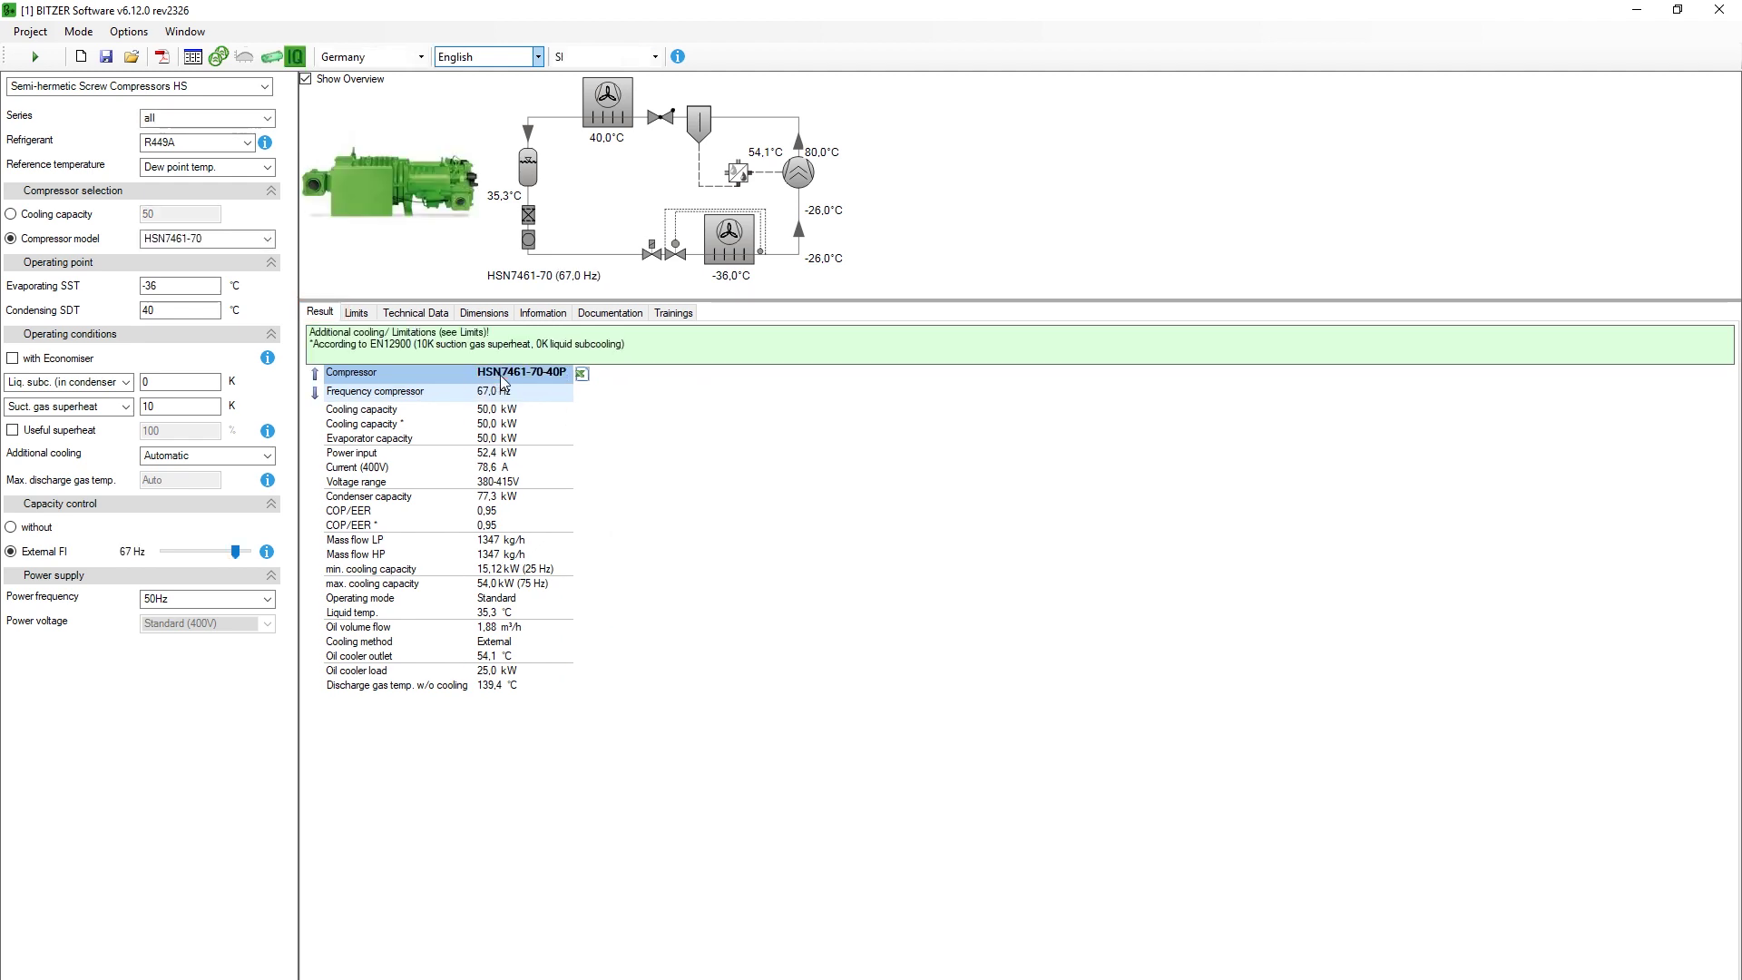
Show HSN7461-70 accessories and set the VARIPACK height above sea level to 1000 m
click(299, 58)
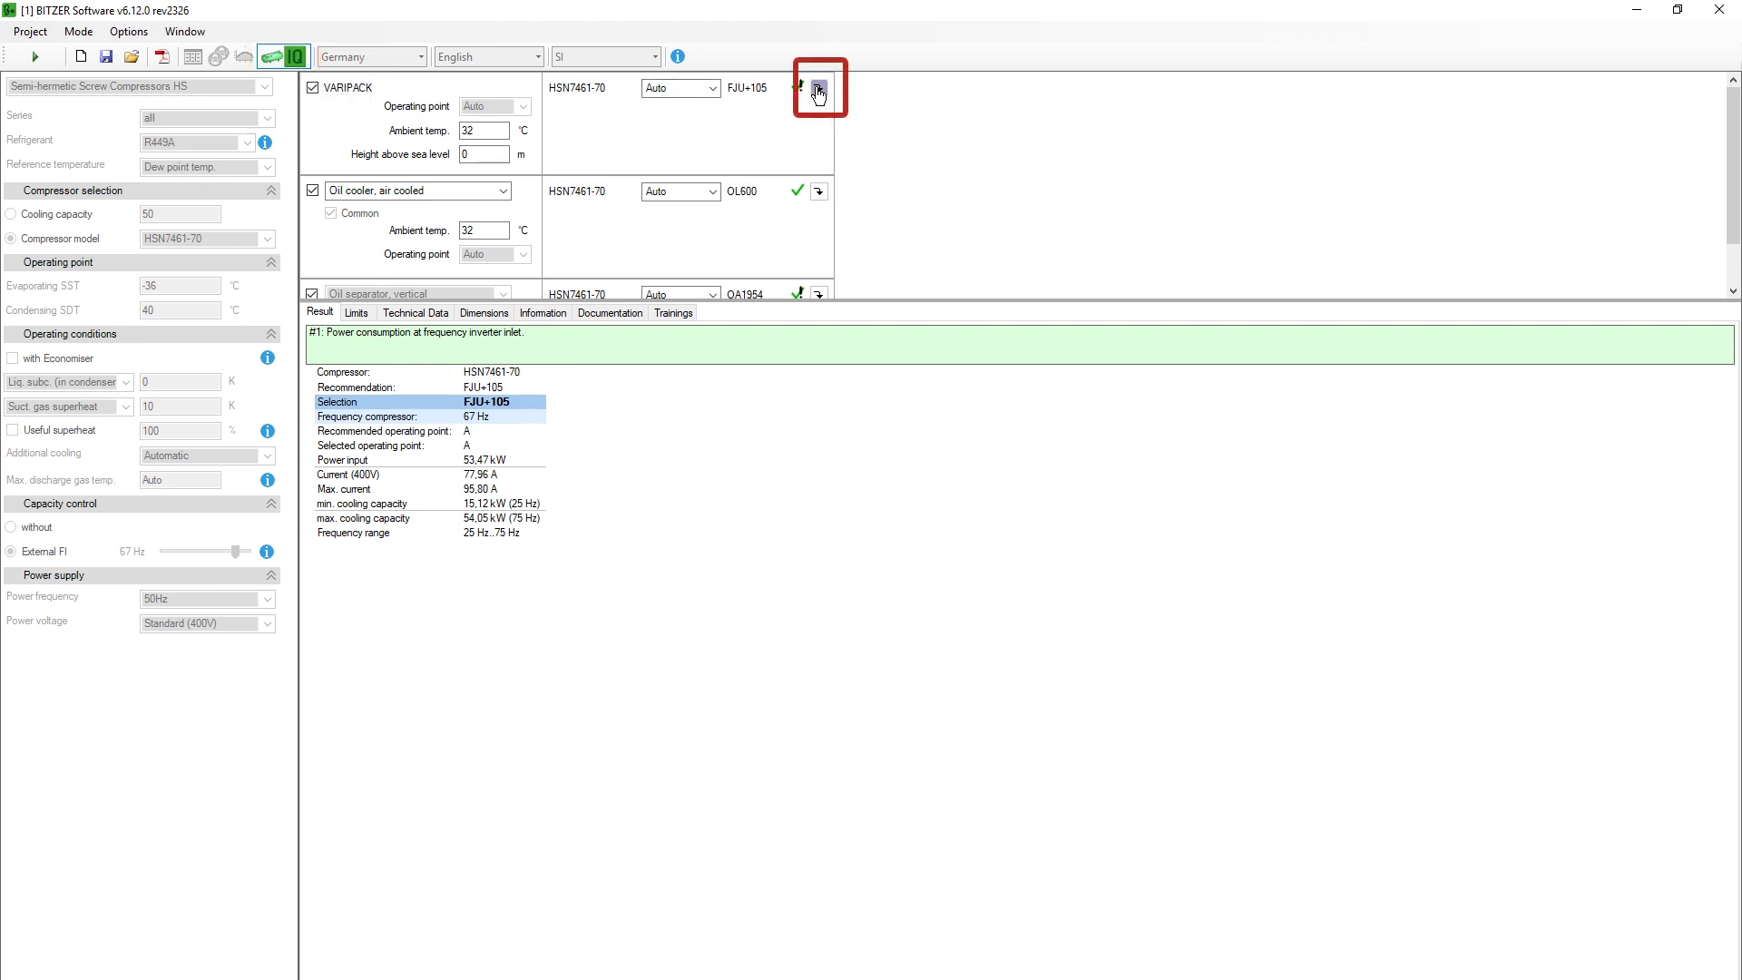
click(461, 156)
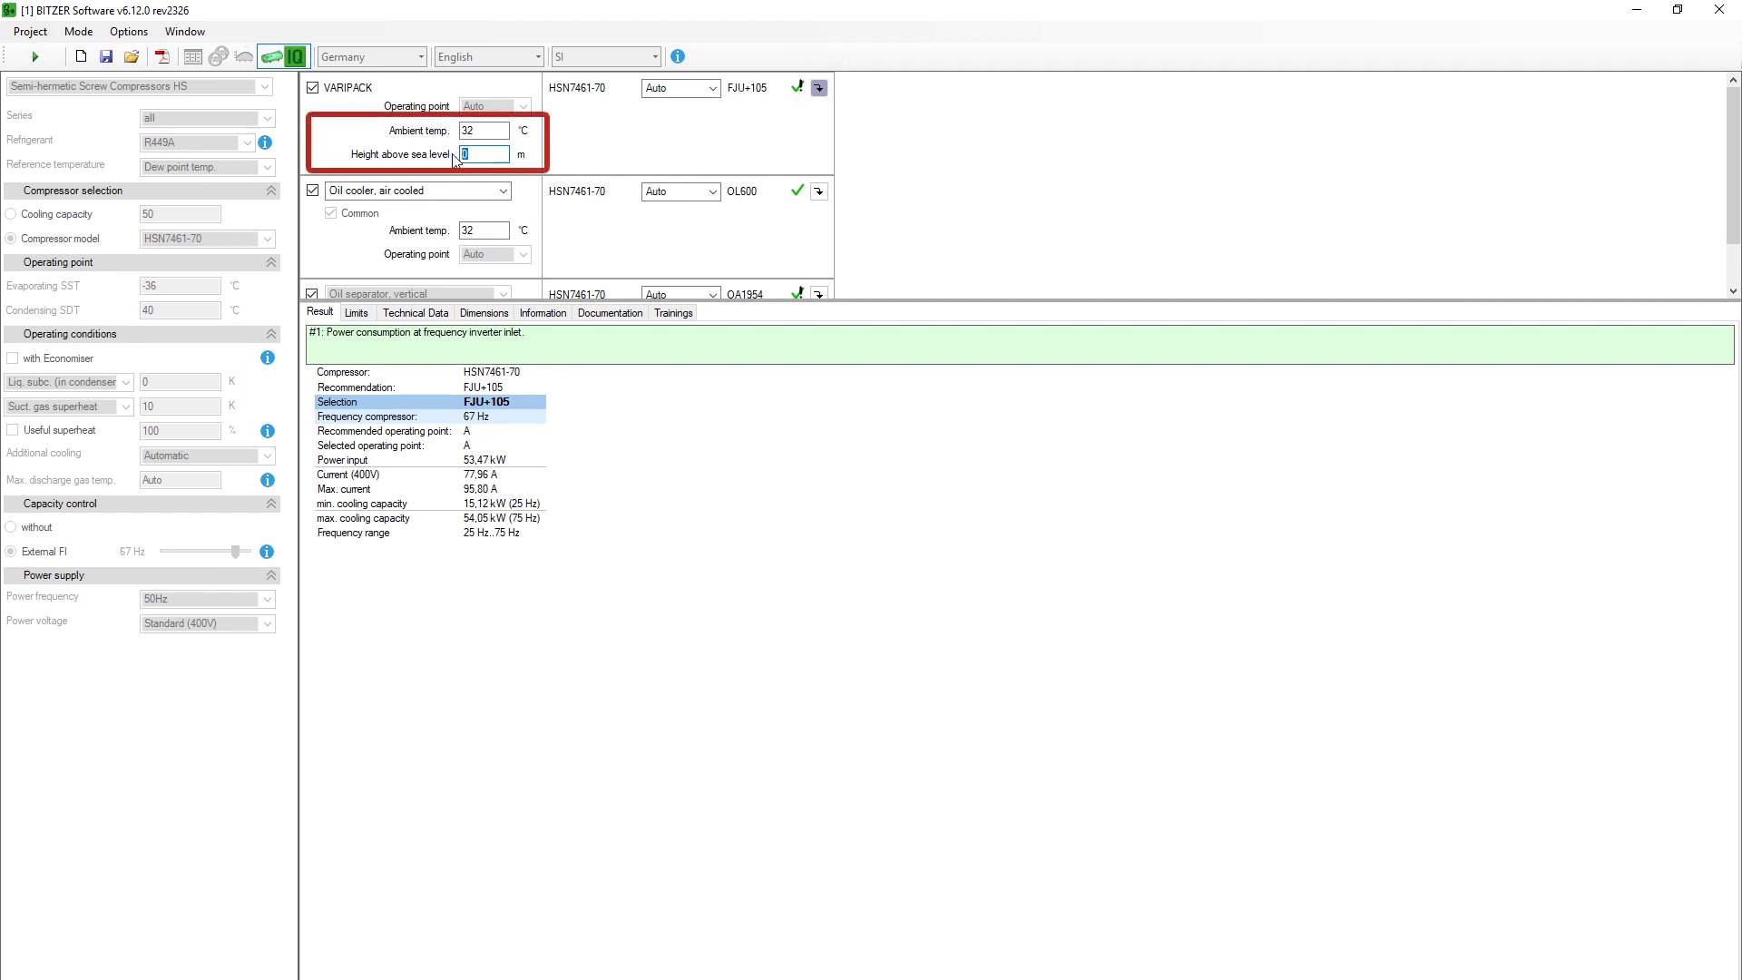
text(1000)
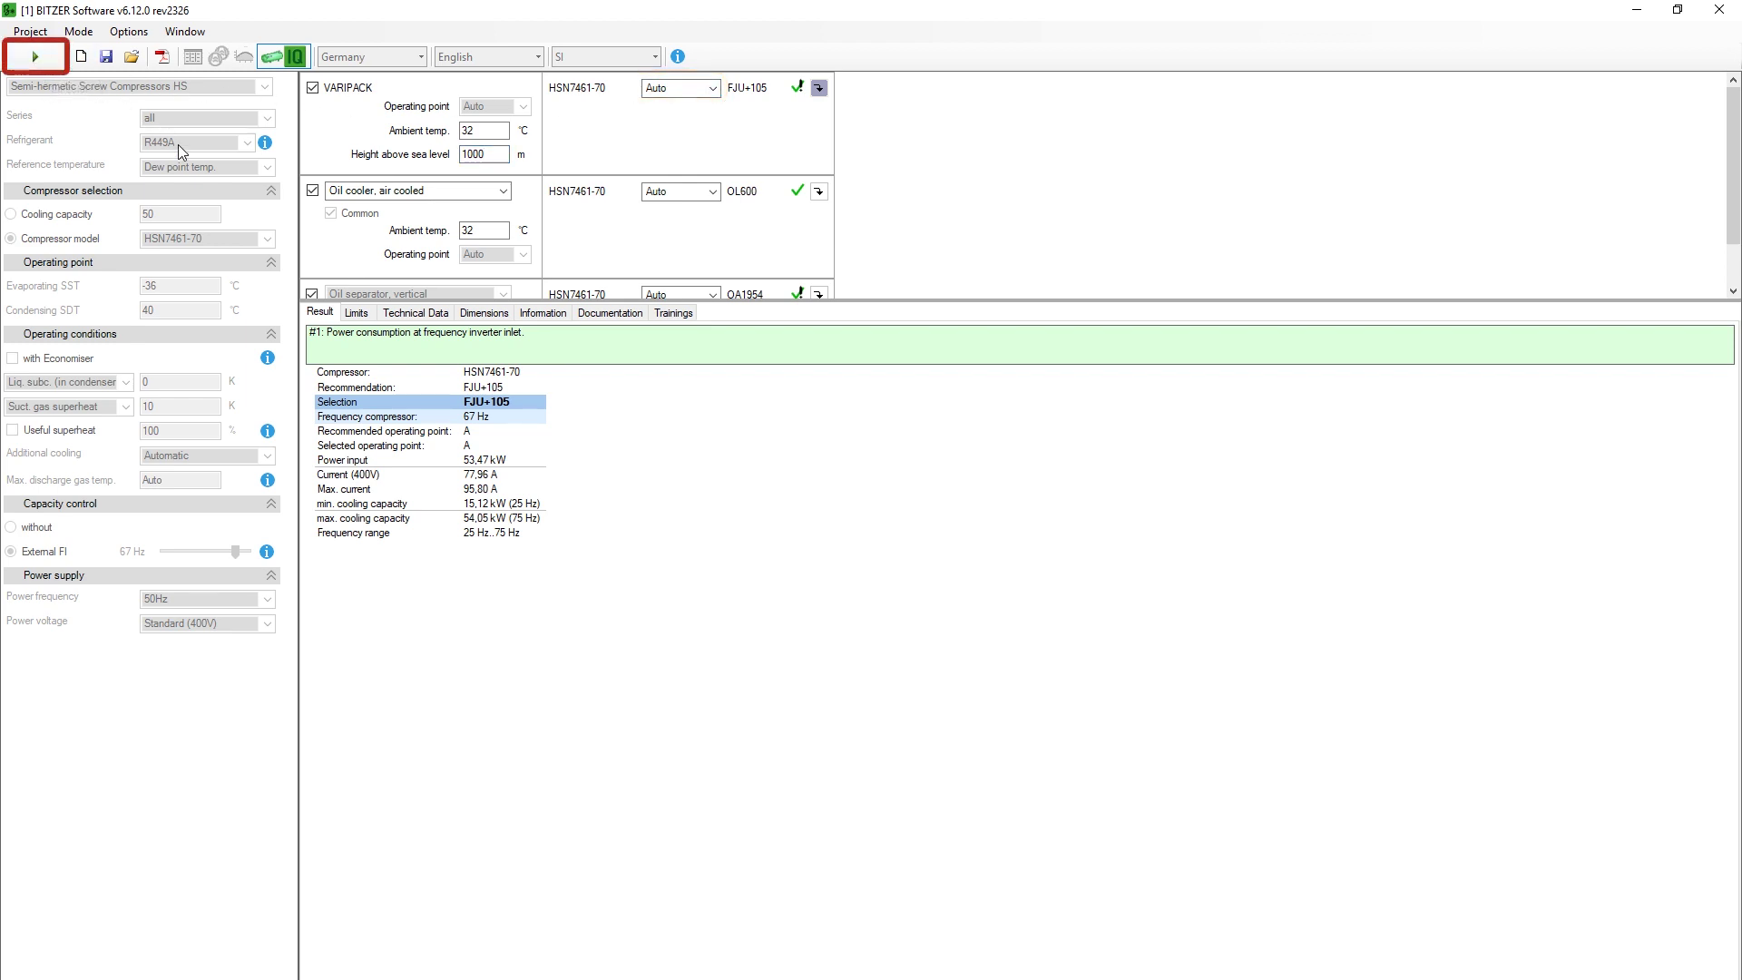
Display the HSN7461-70 limits chart with the 60–75 Hz inverter restriction area
click(364, 314)
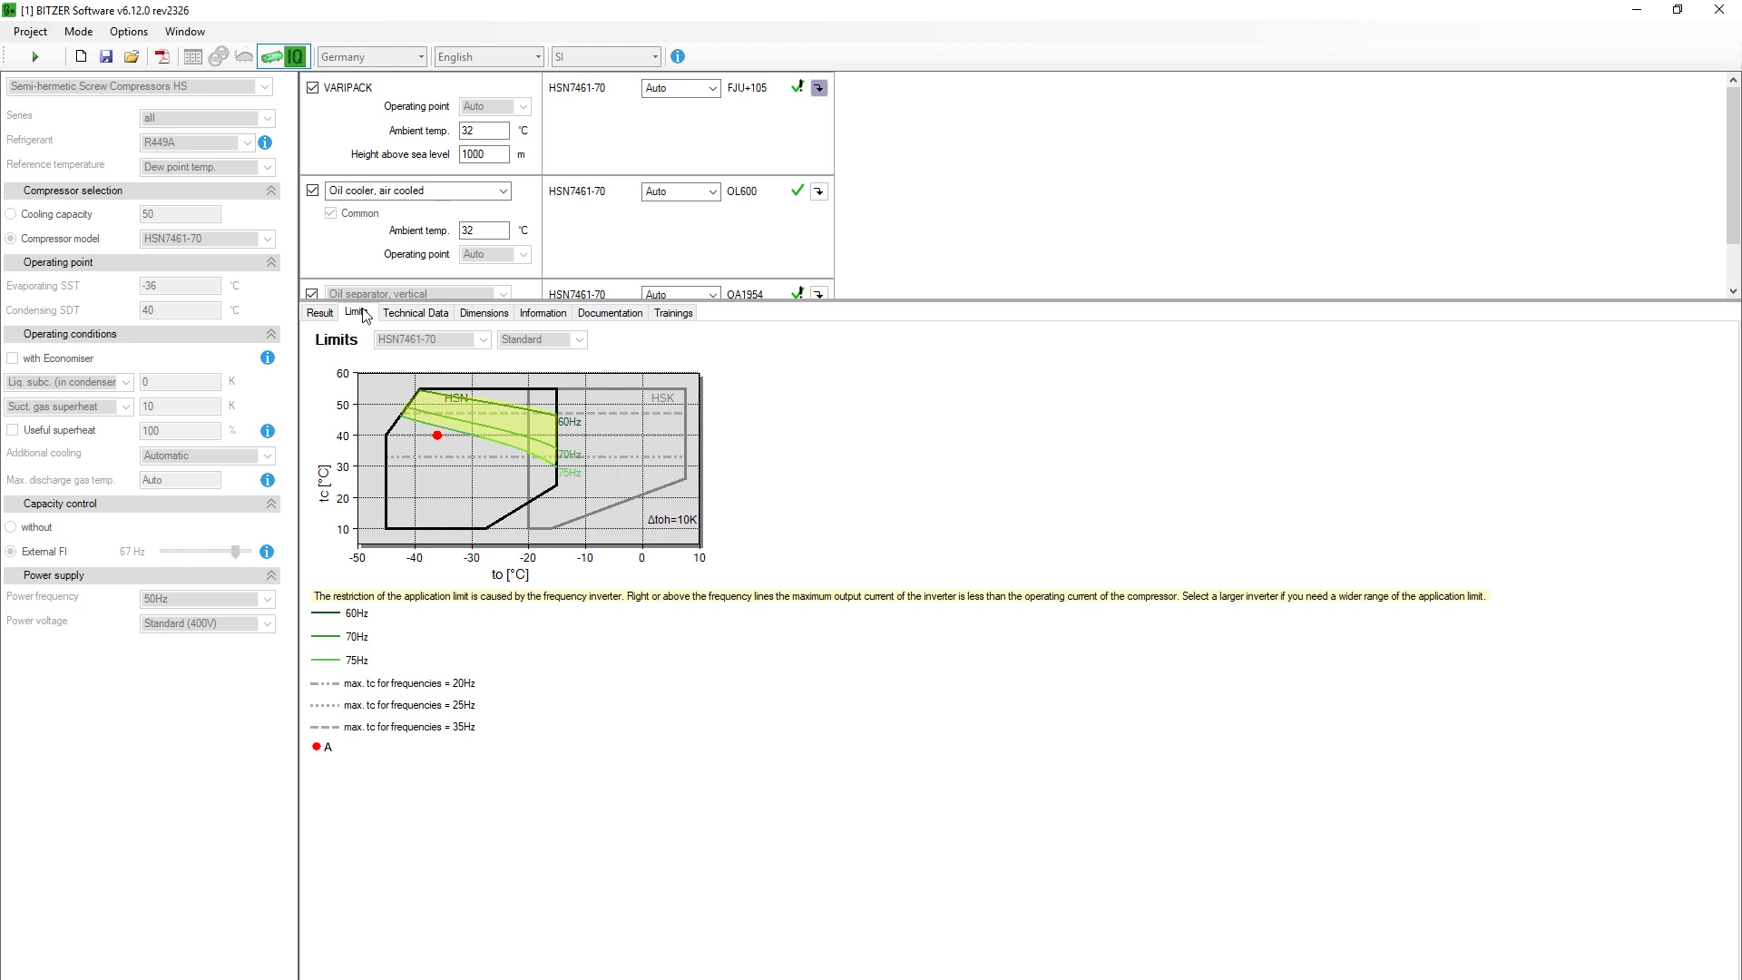
click(712, 88)
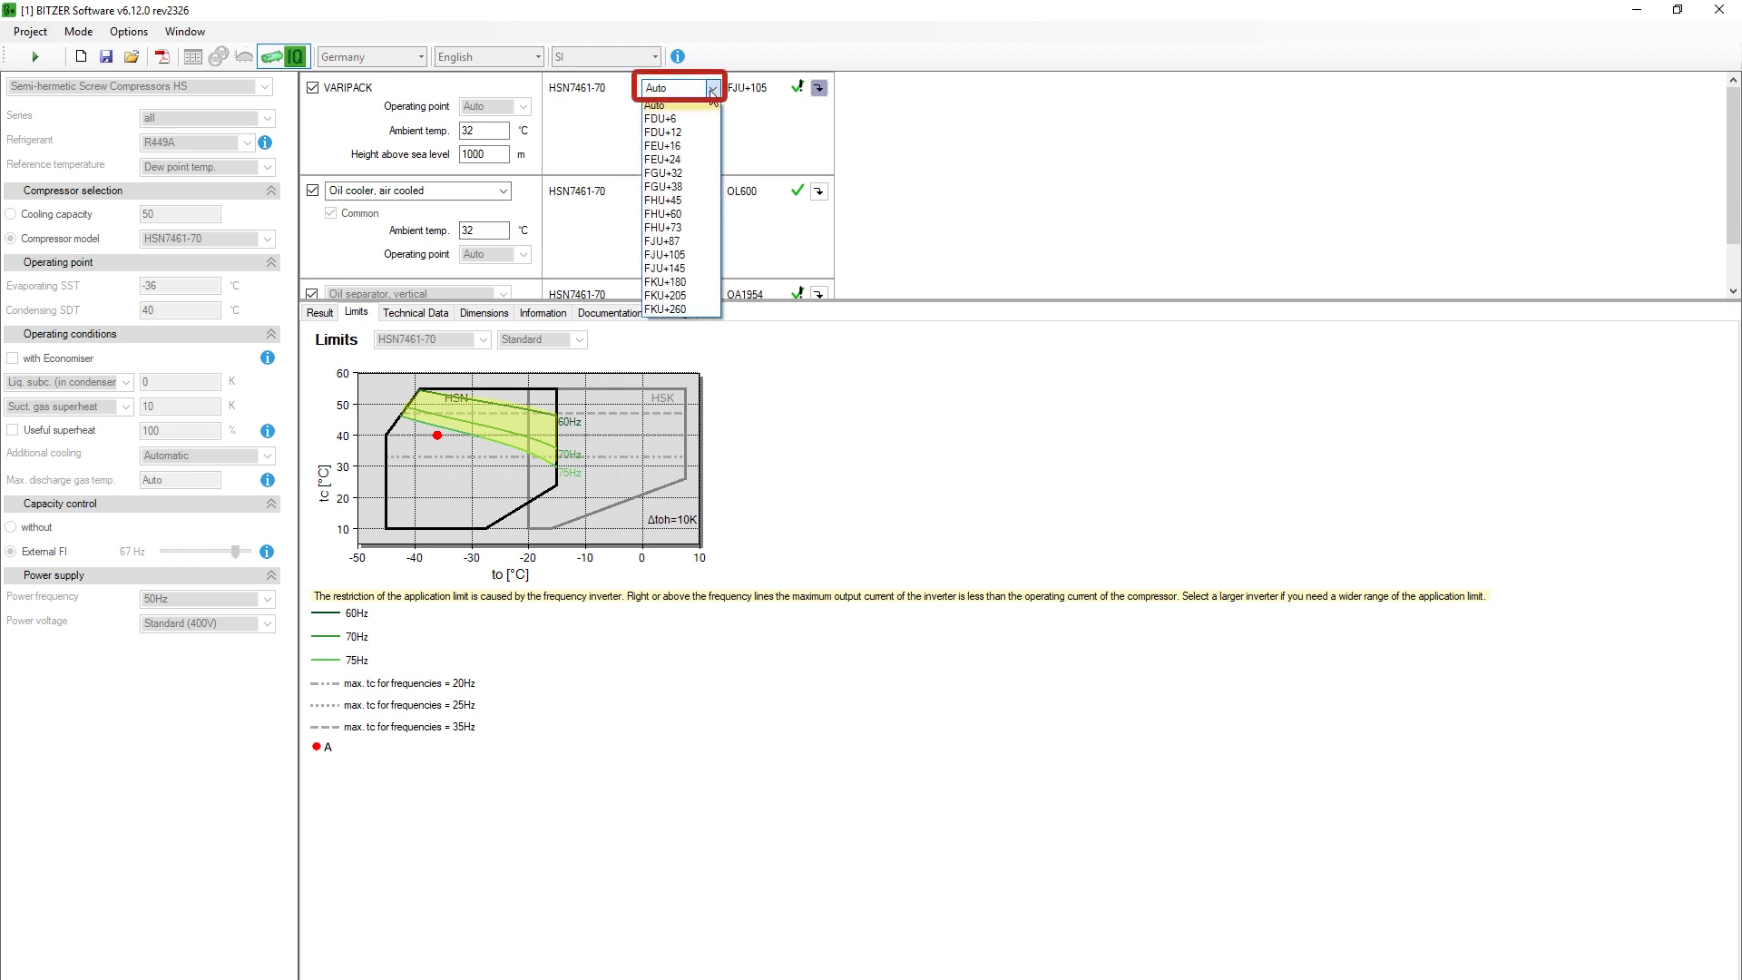
click(690, 268)
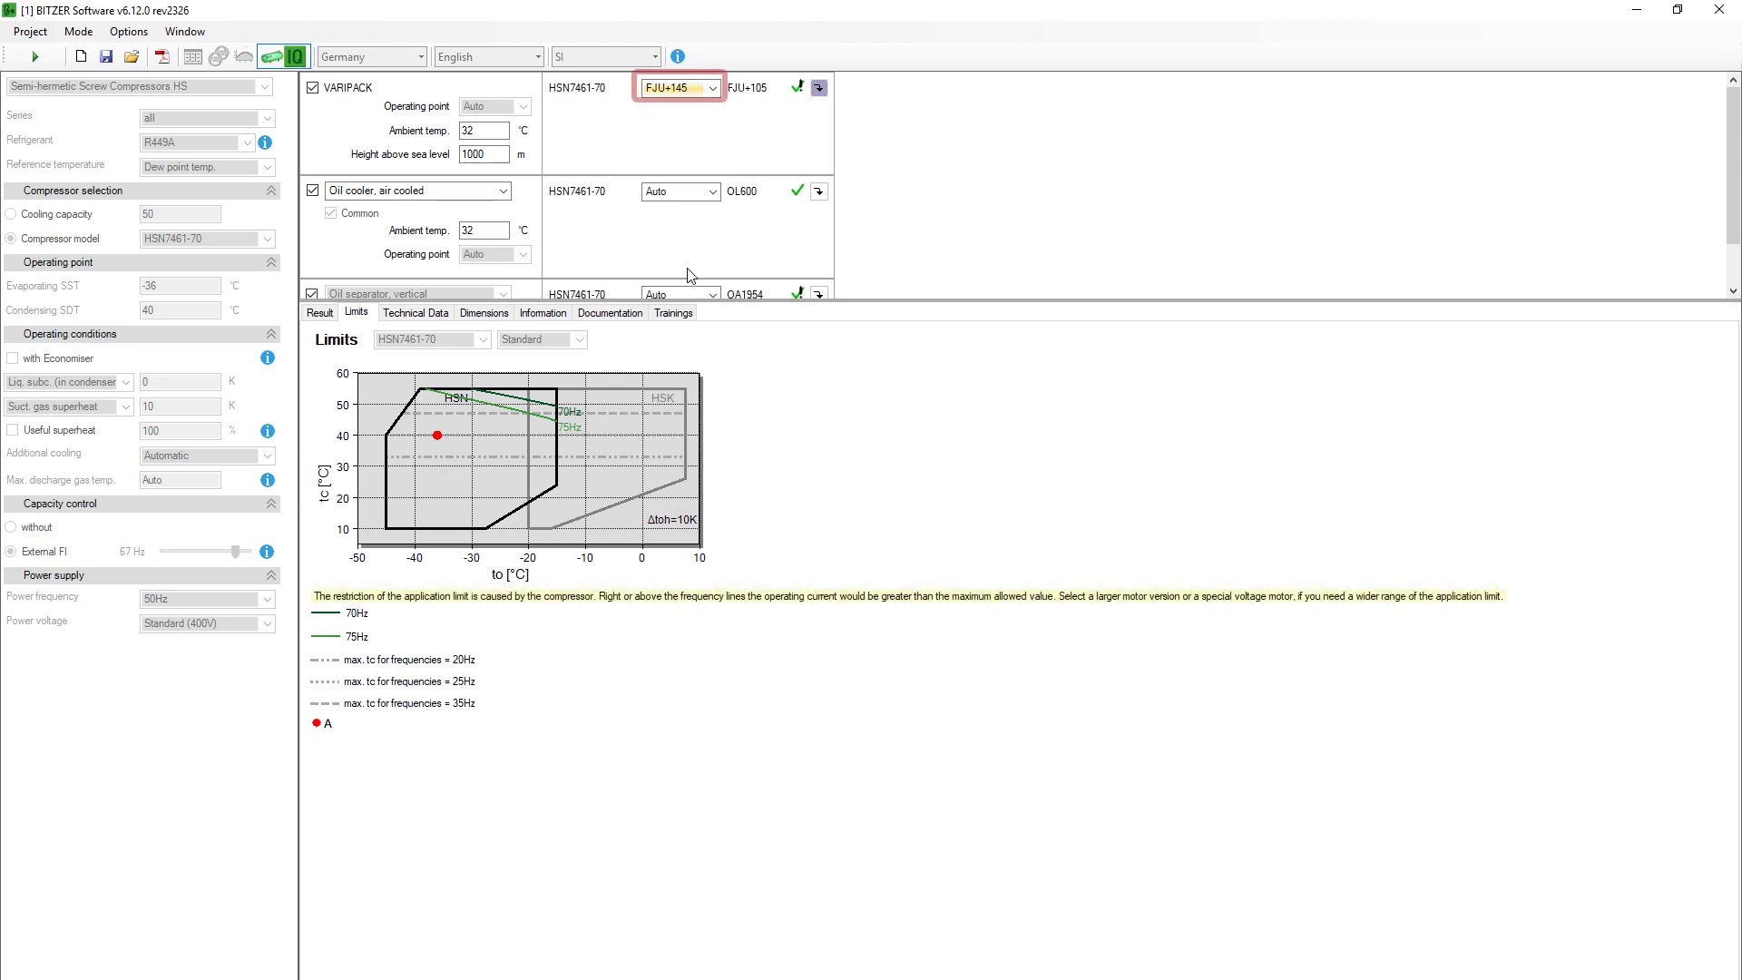
click(717, 94)
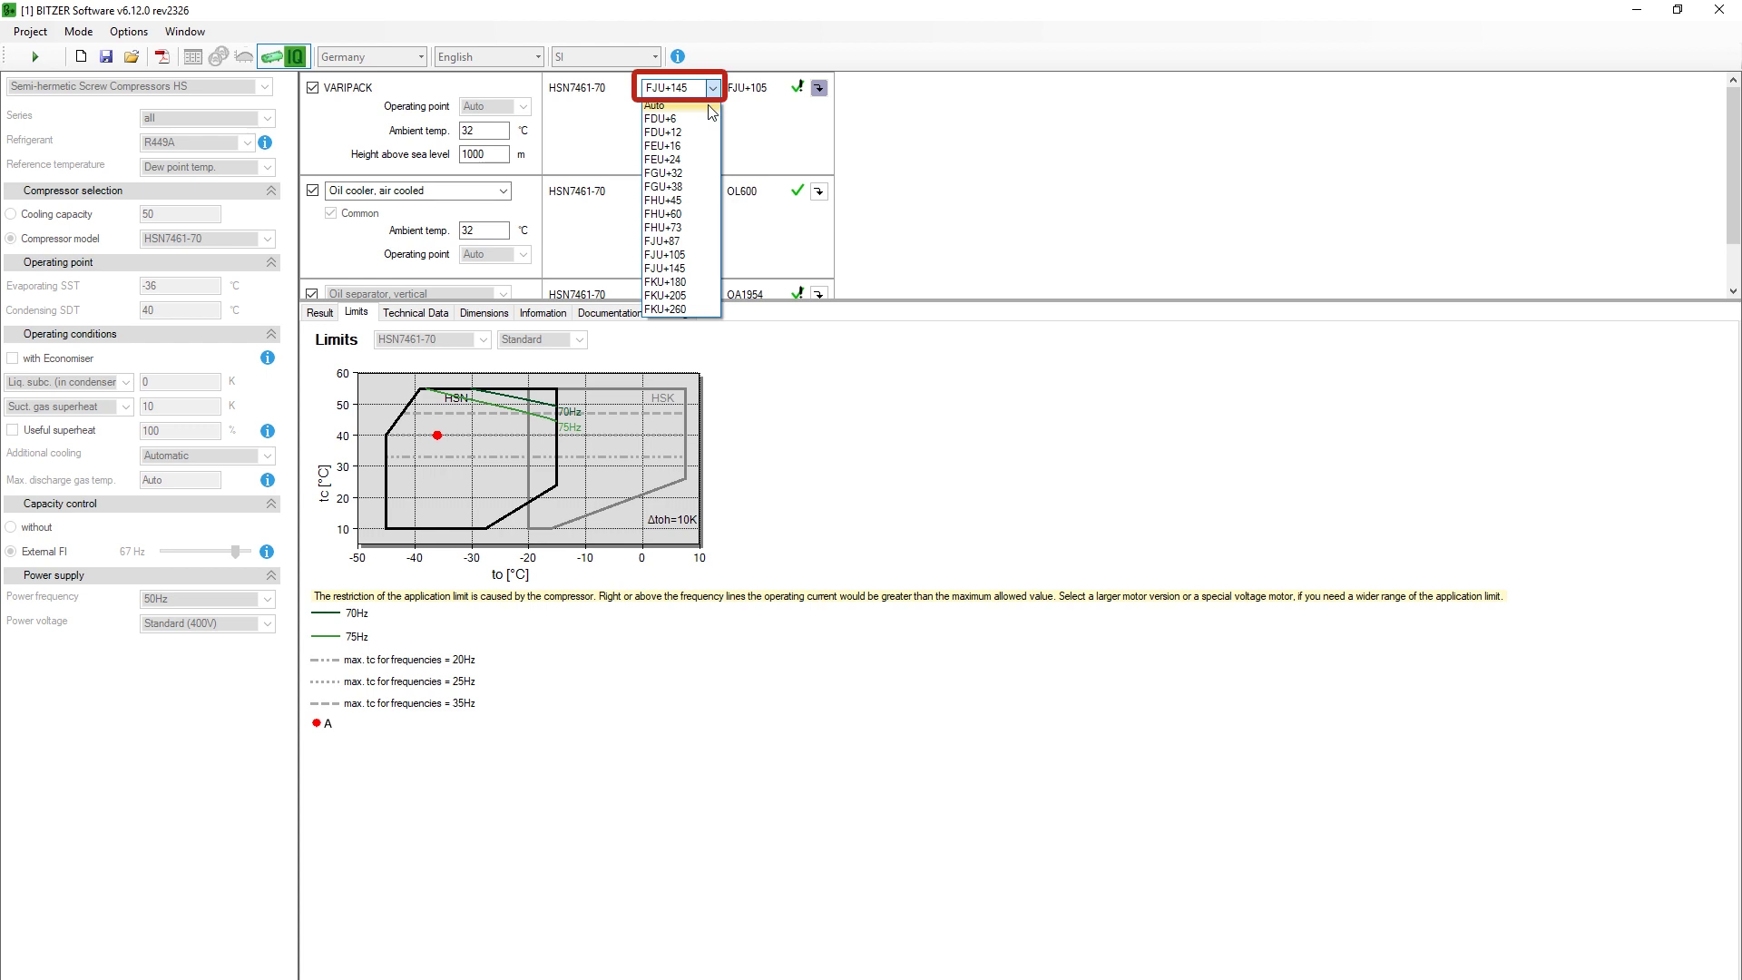
click(712, 106)
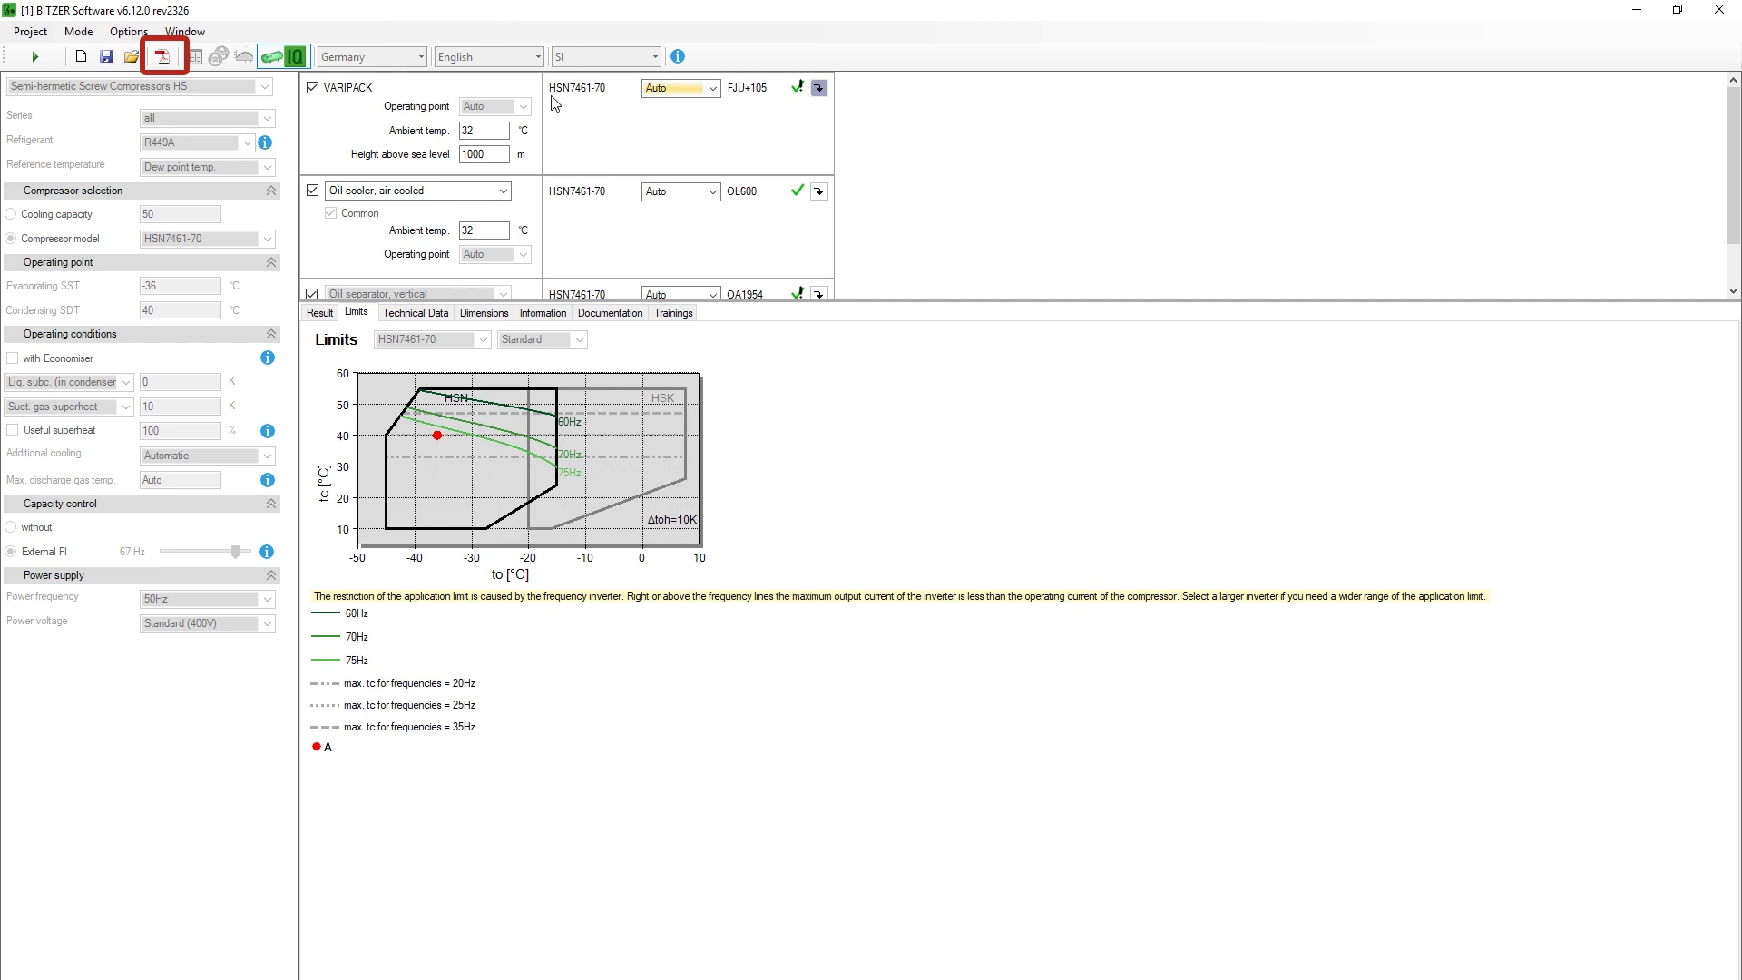
Export the report to PDF and go to the FJU+105 technical data page
click(161, 59)
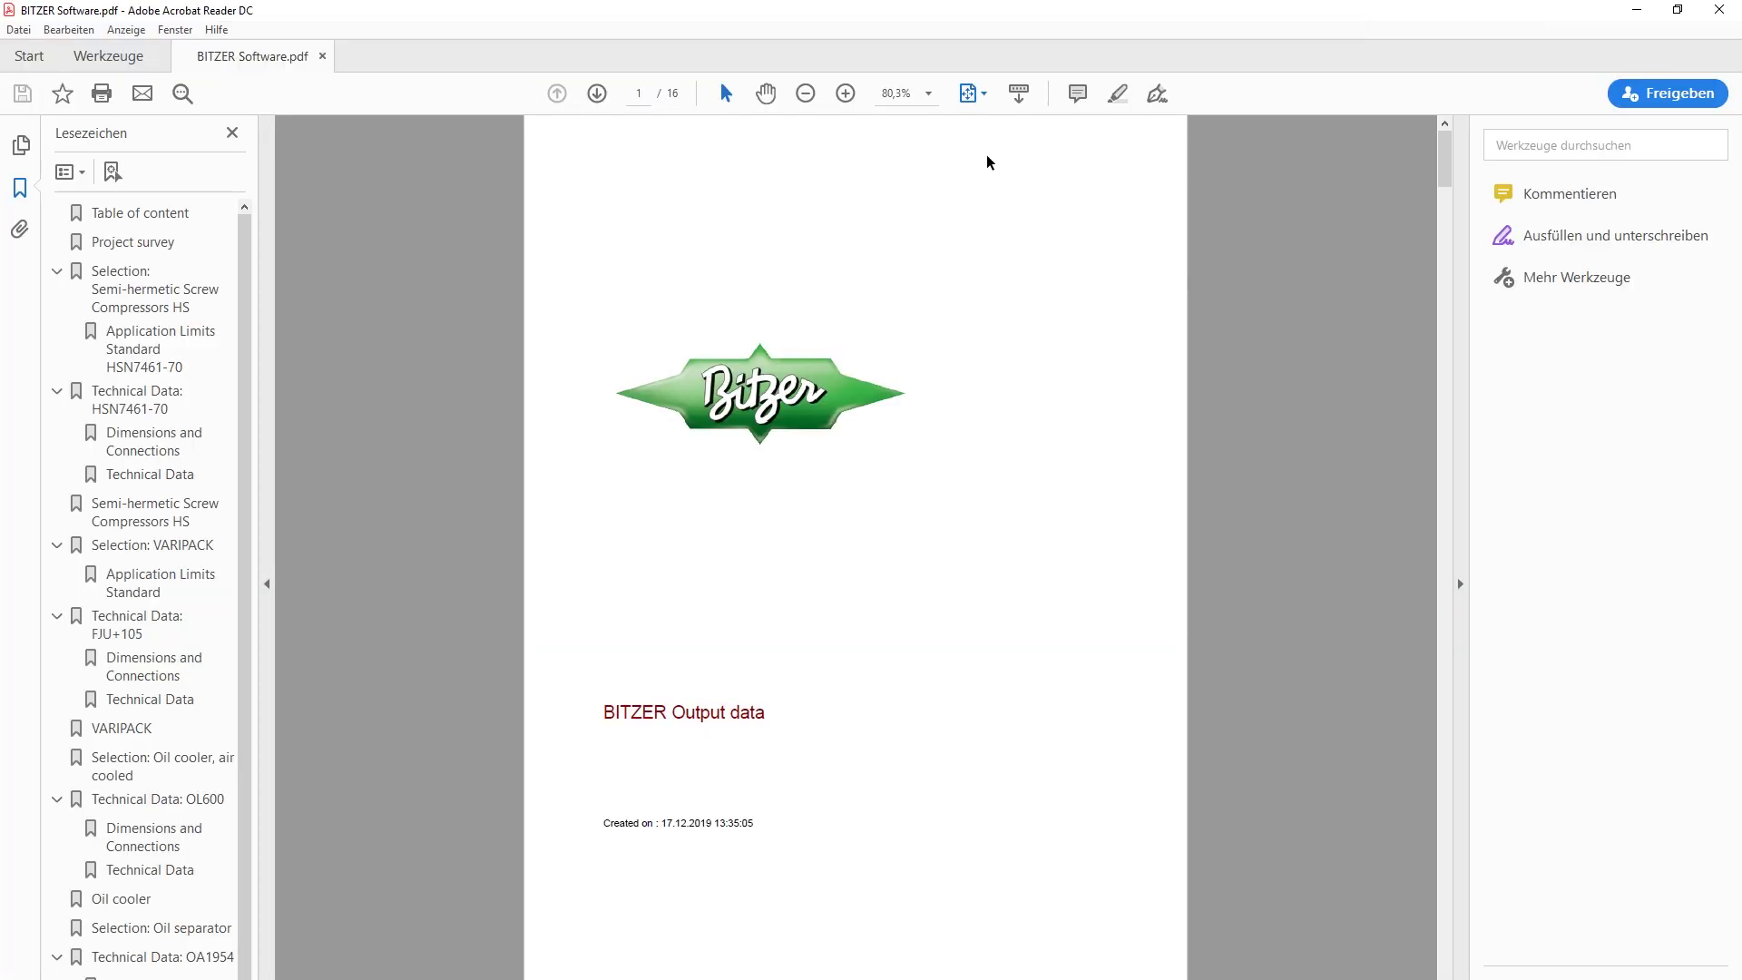
scroll(987, 163, down, 5)
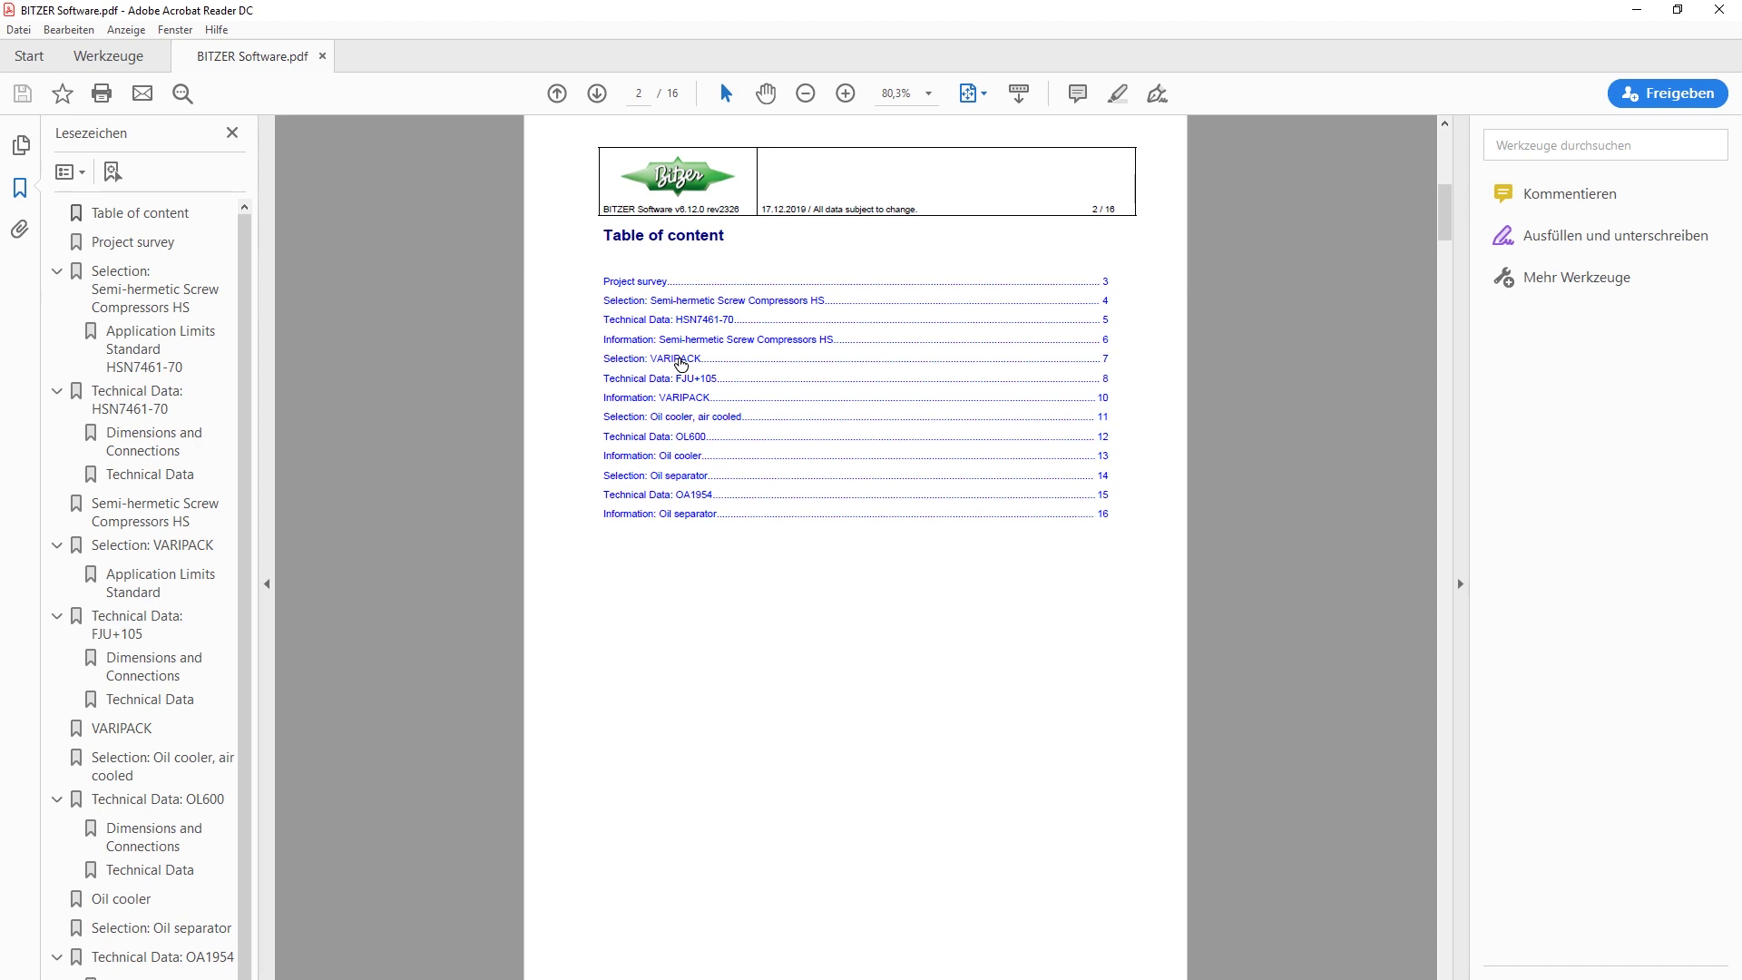
click(680, 361)
key(Right)
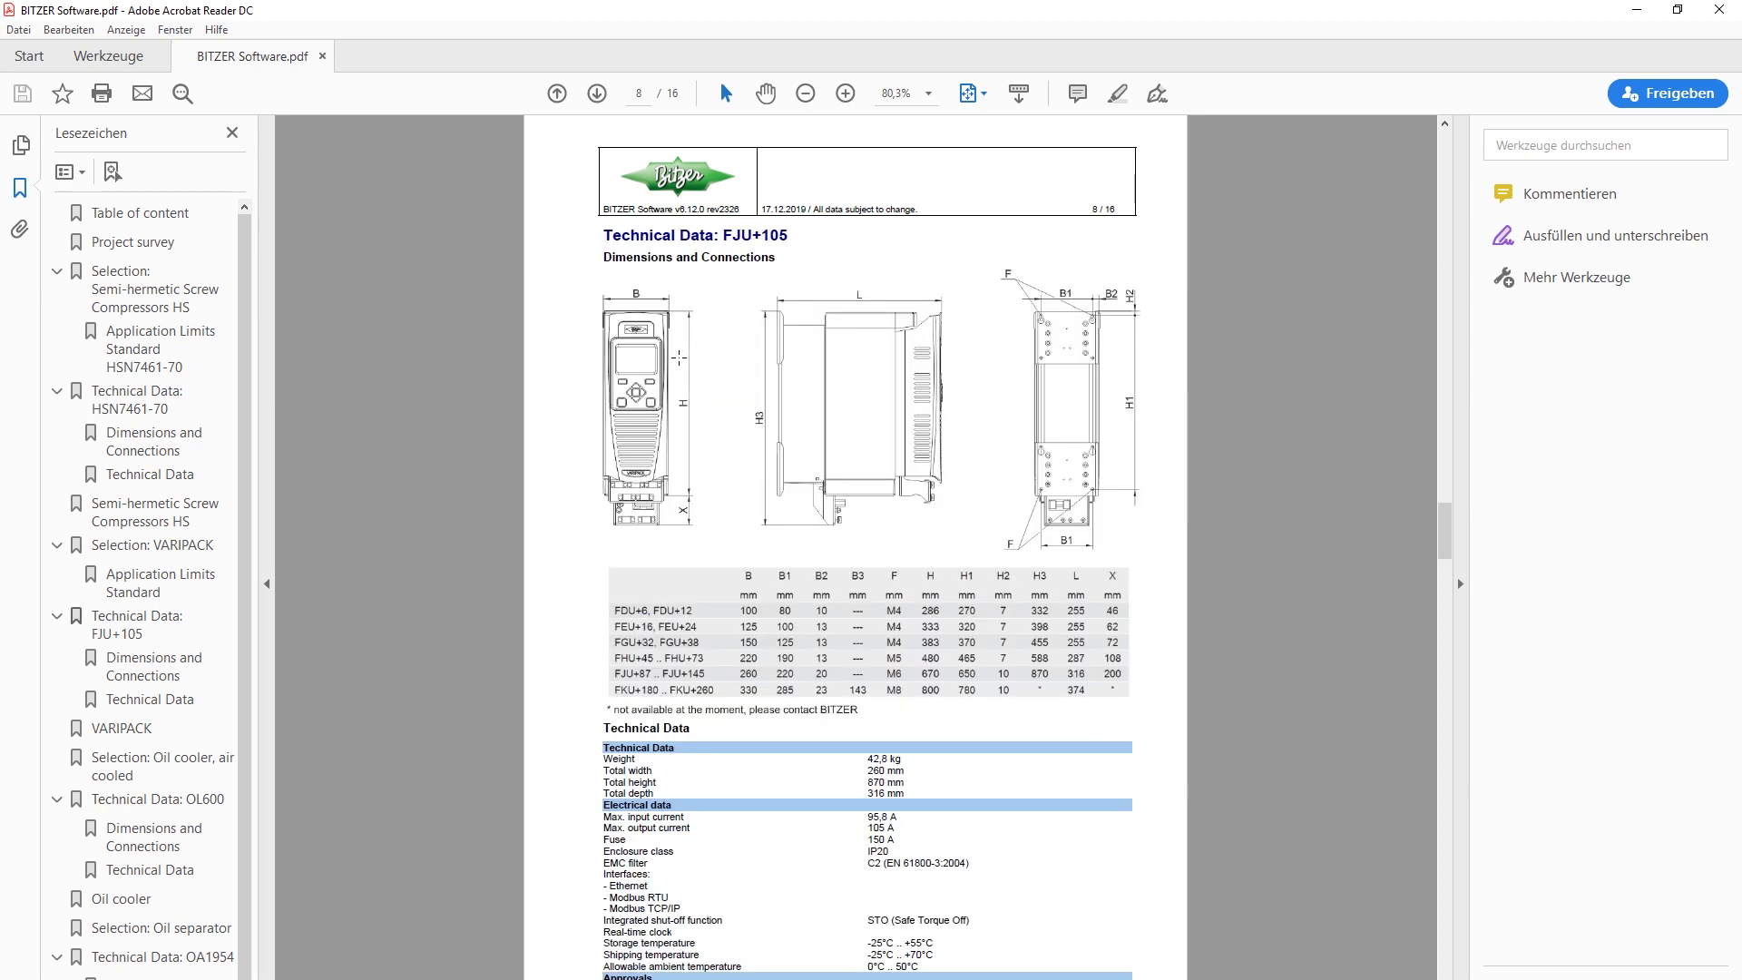